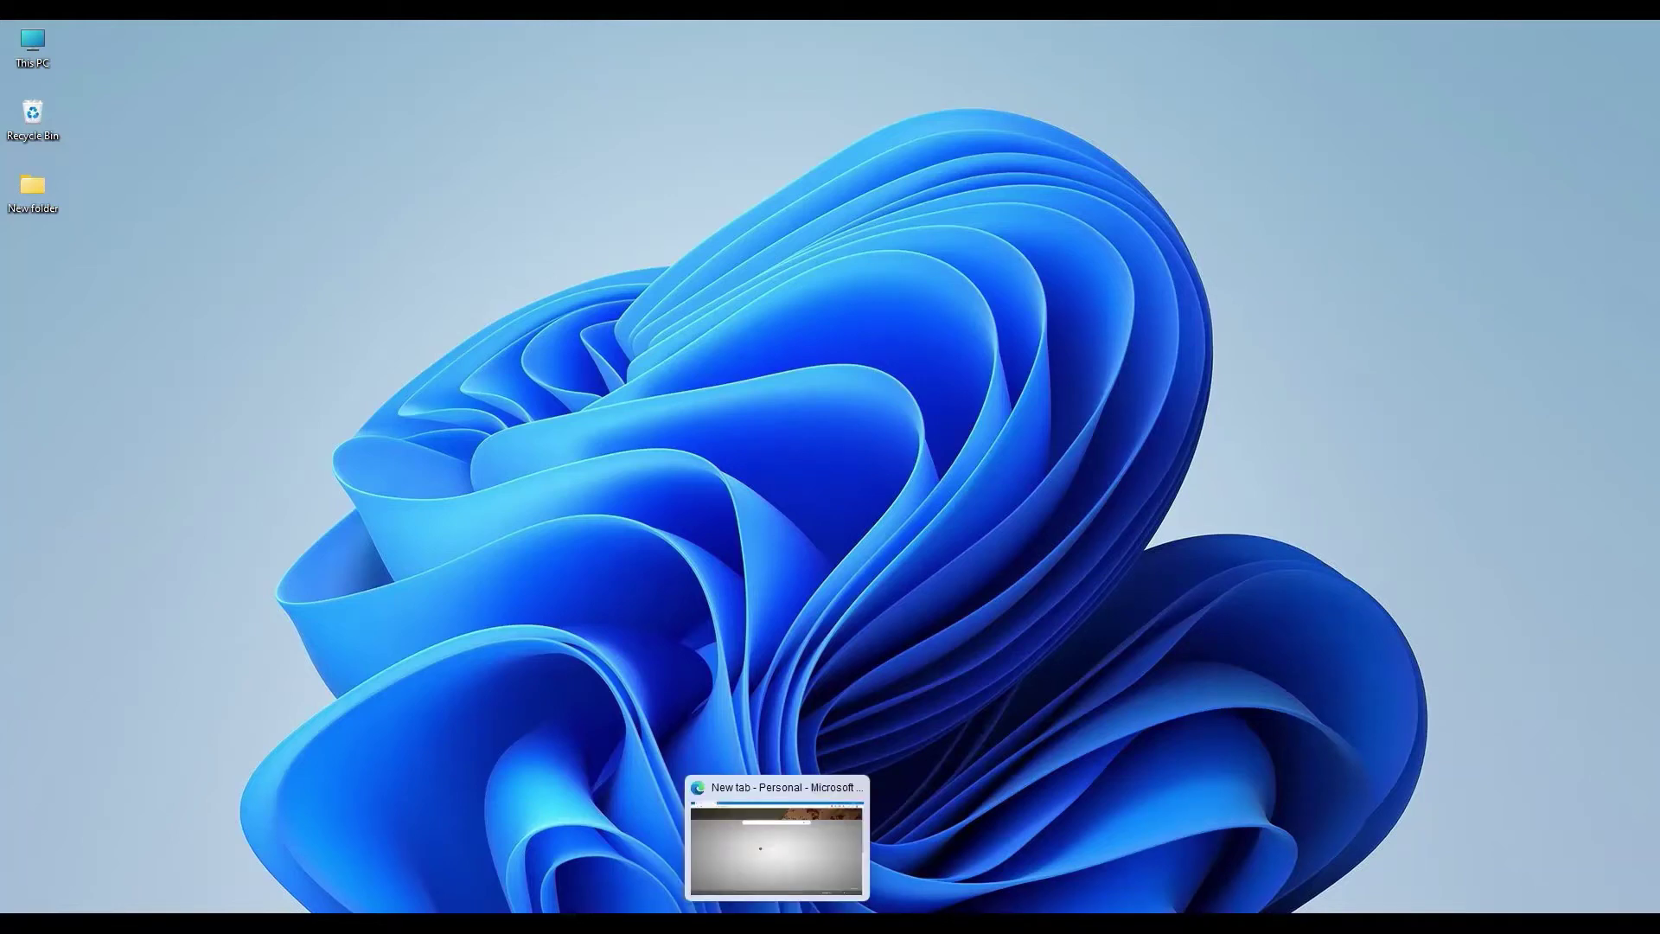
- Search the web for 'cedar logic simulator' and open the SourceForge result
click(776, 924)
click(240, 64)
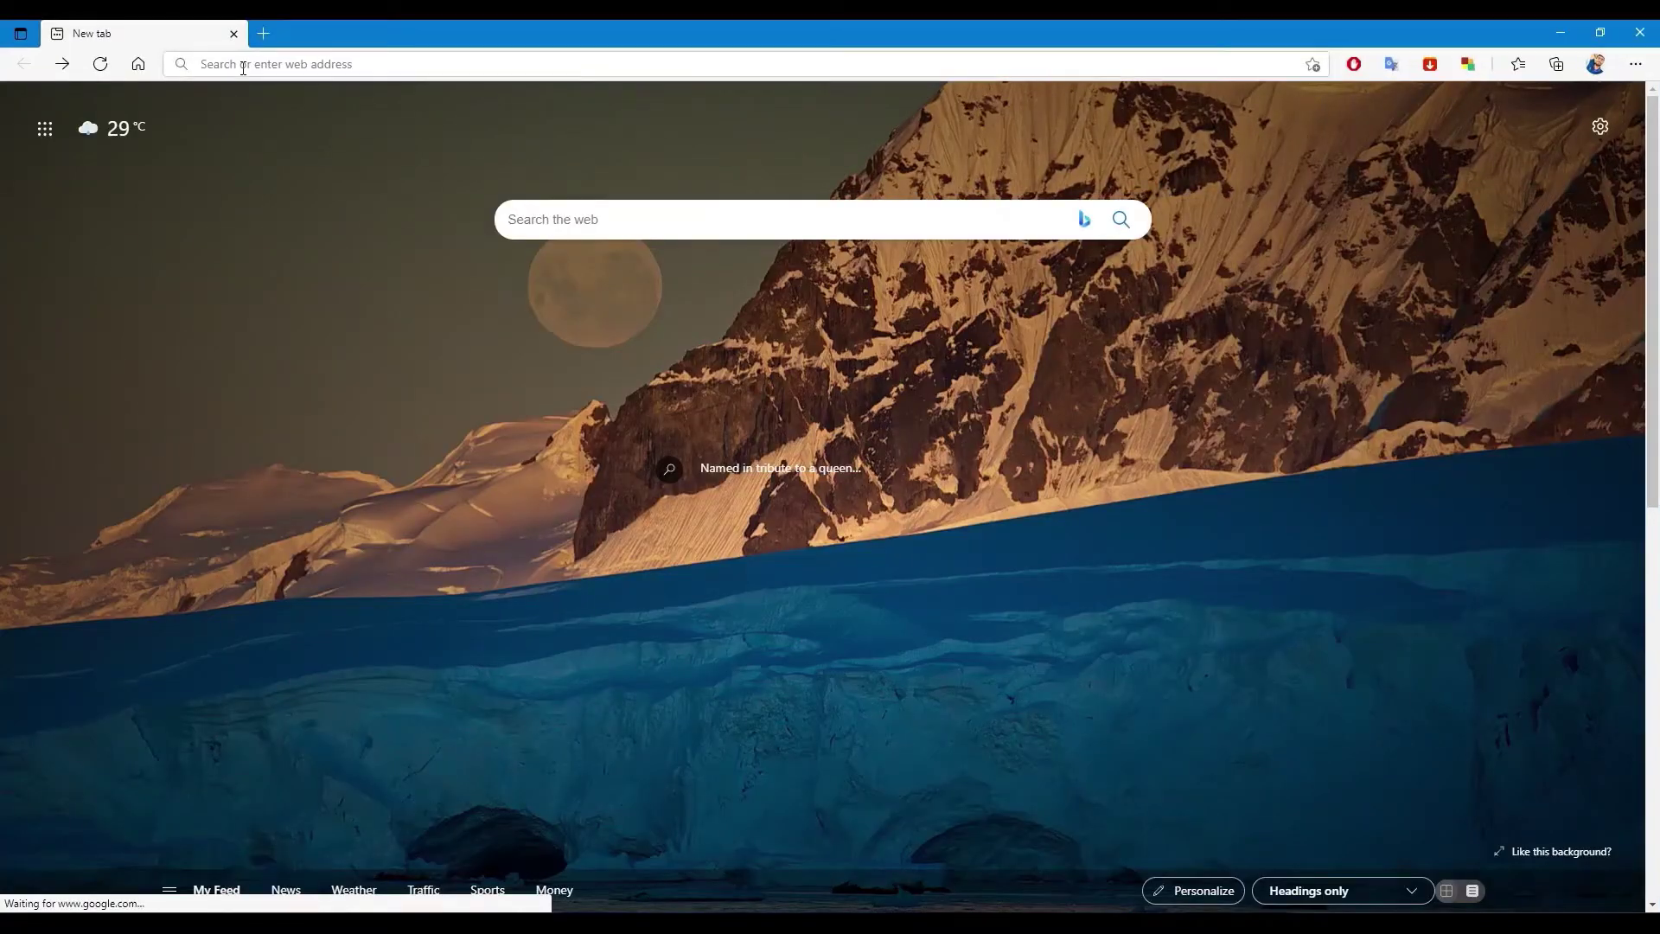
text(cedar logic simulator)
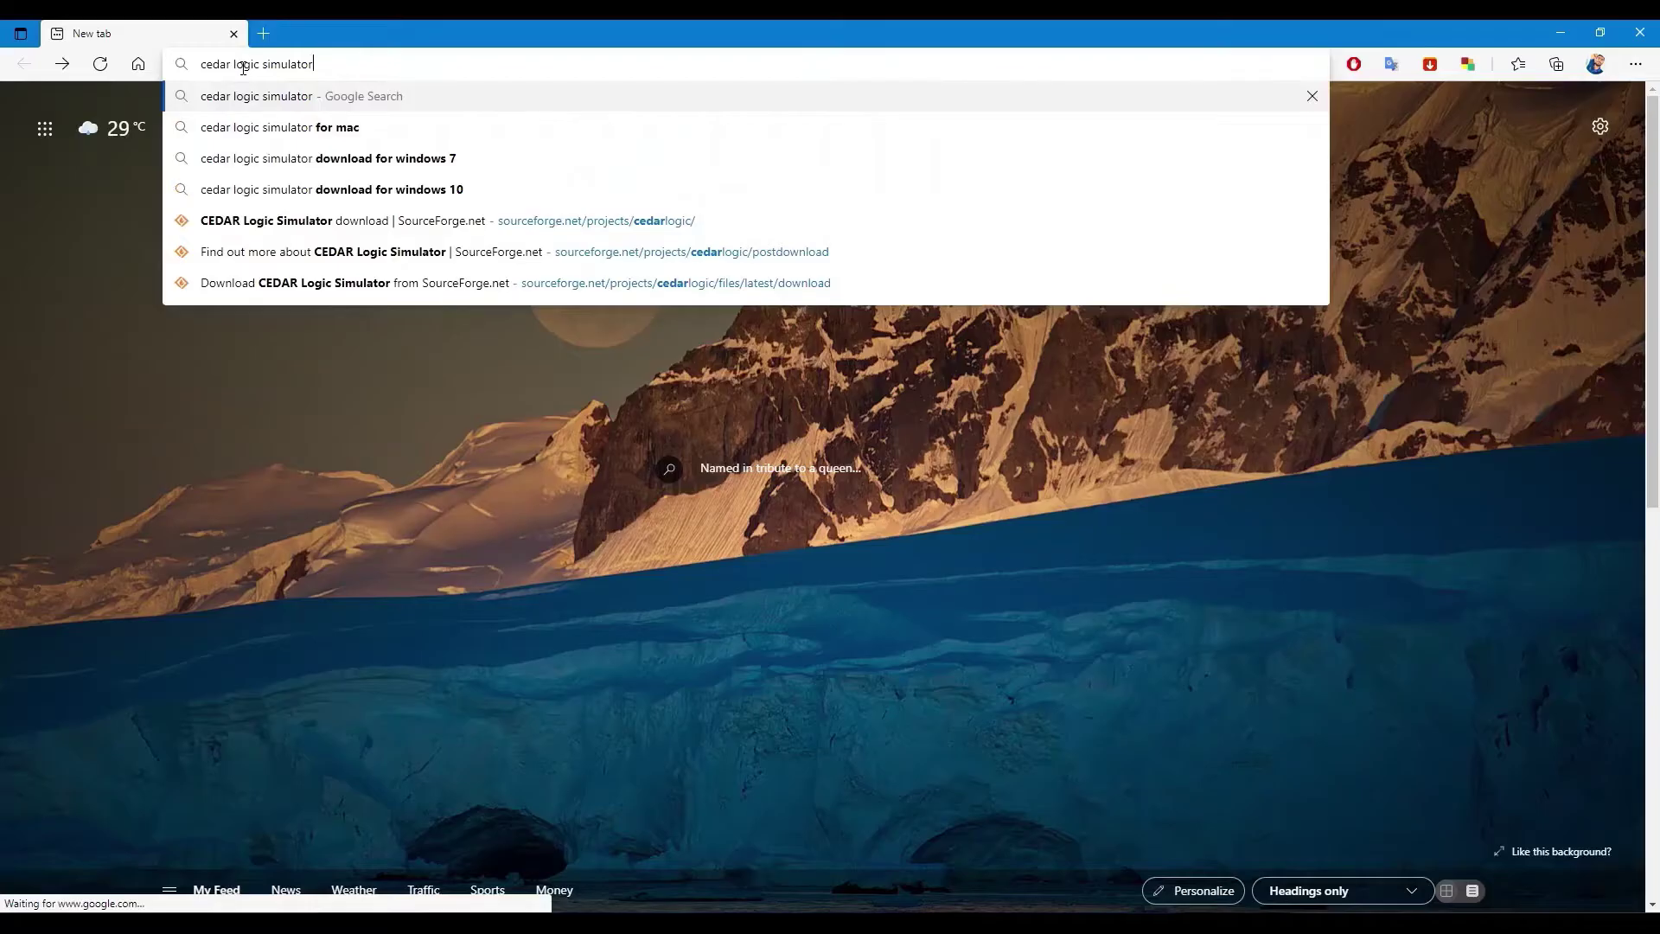
key(Return)
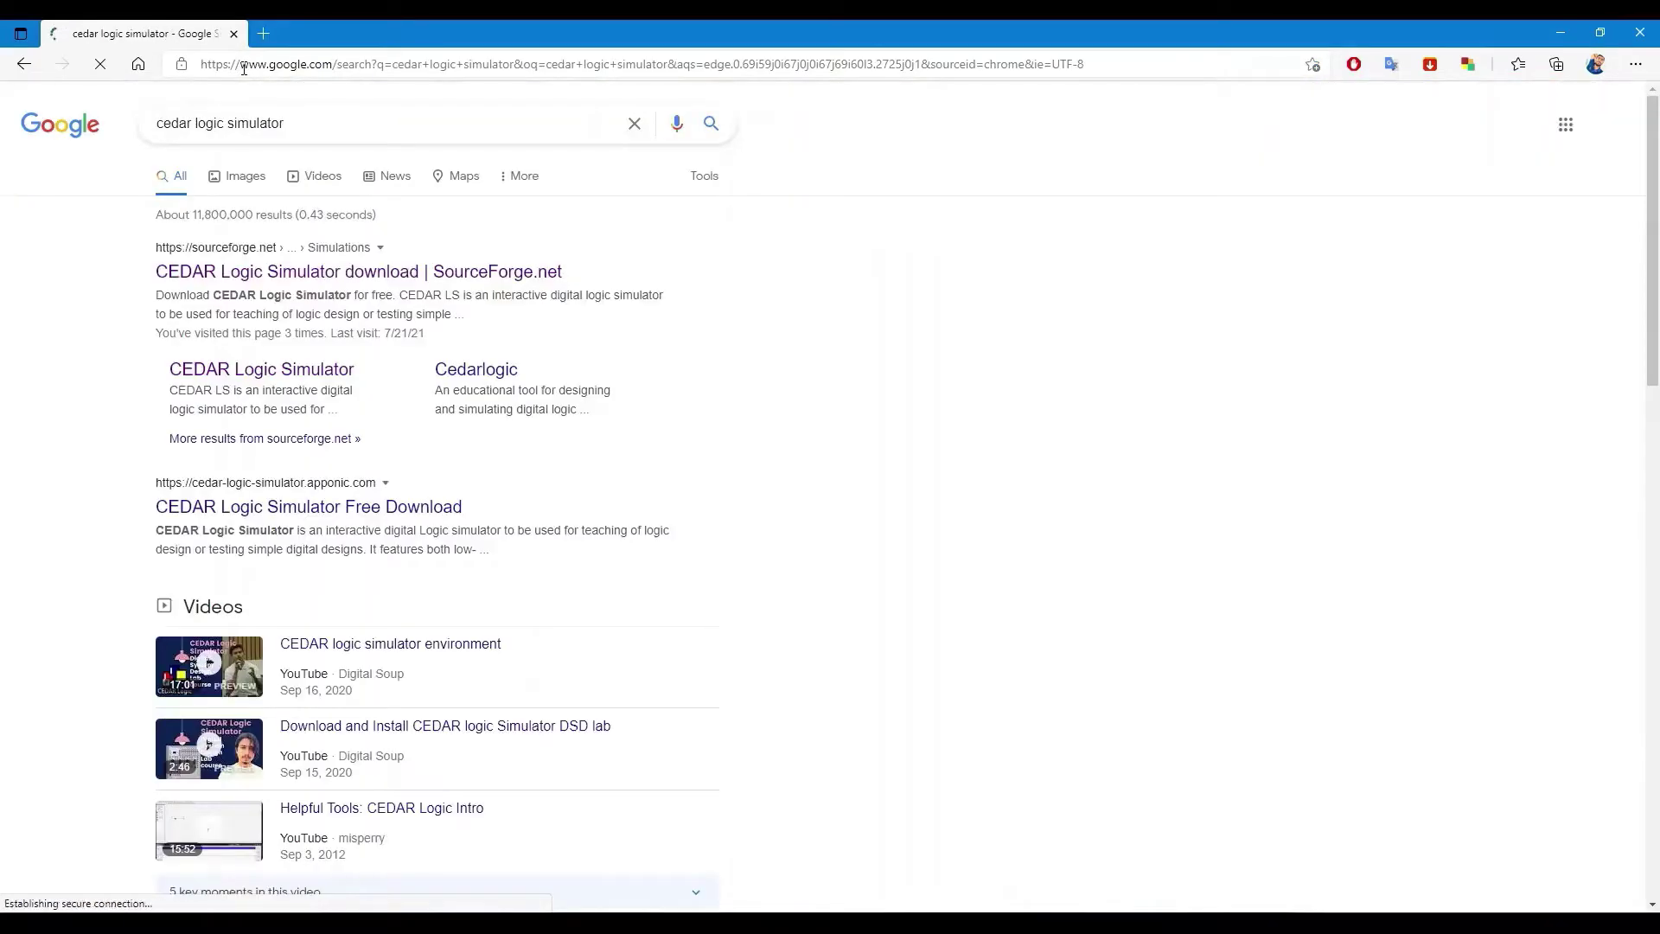
mouse_move(252, 281)
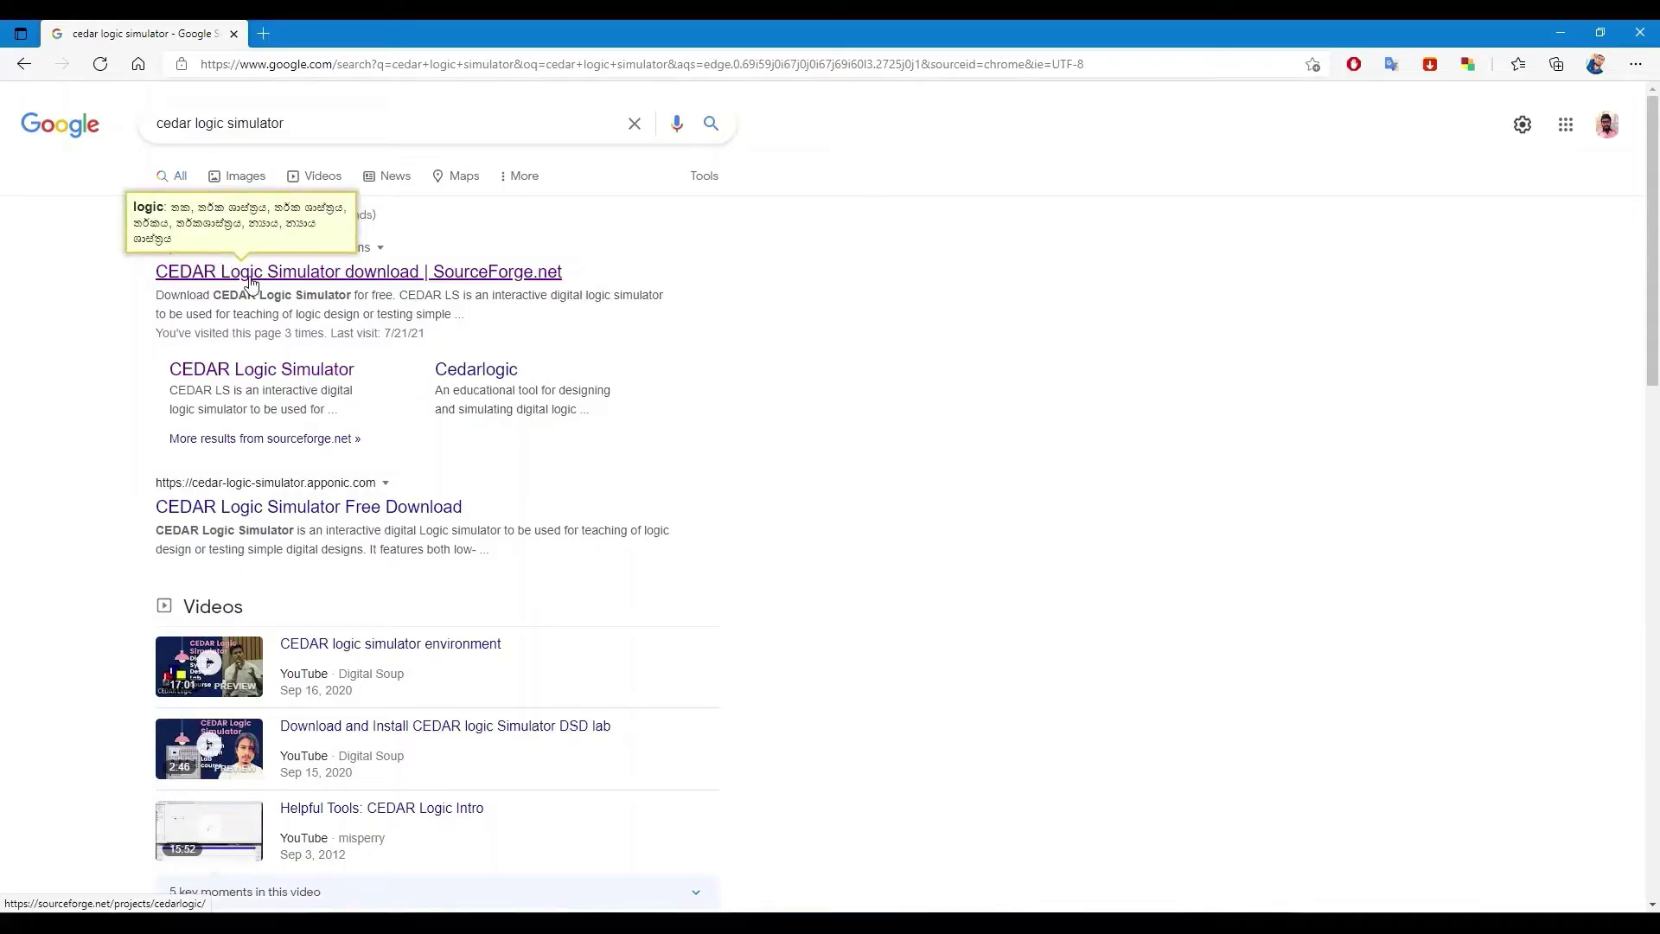
click(251, 282)
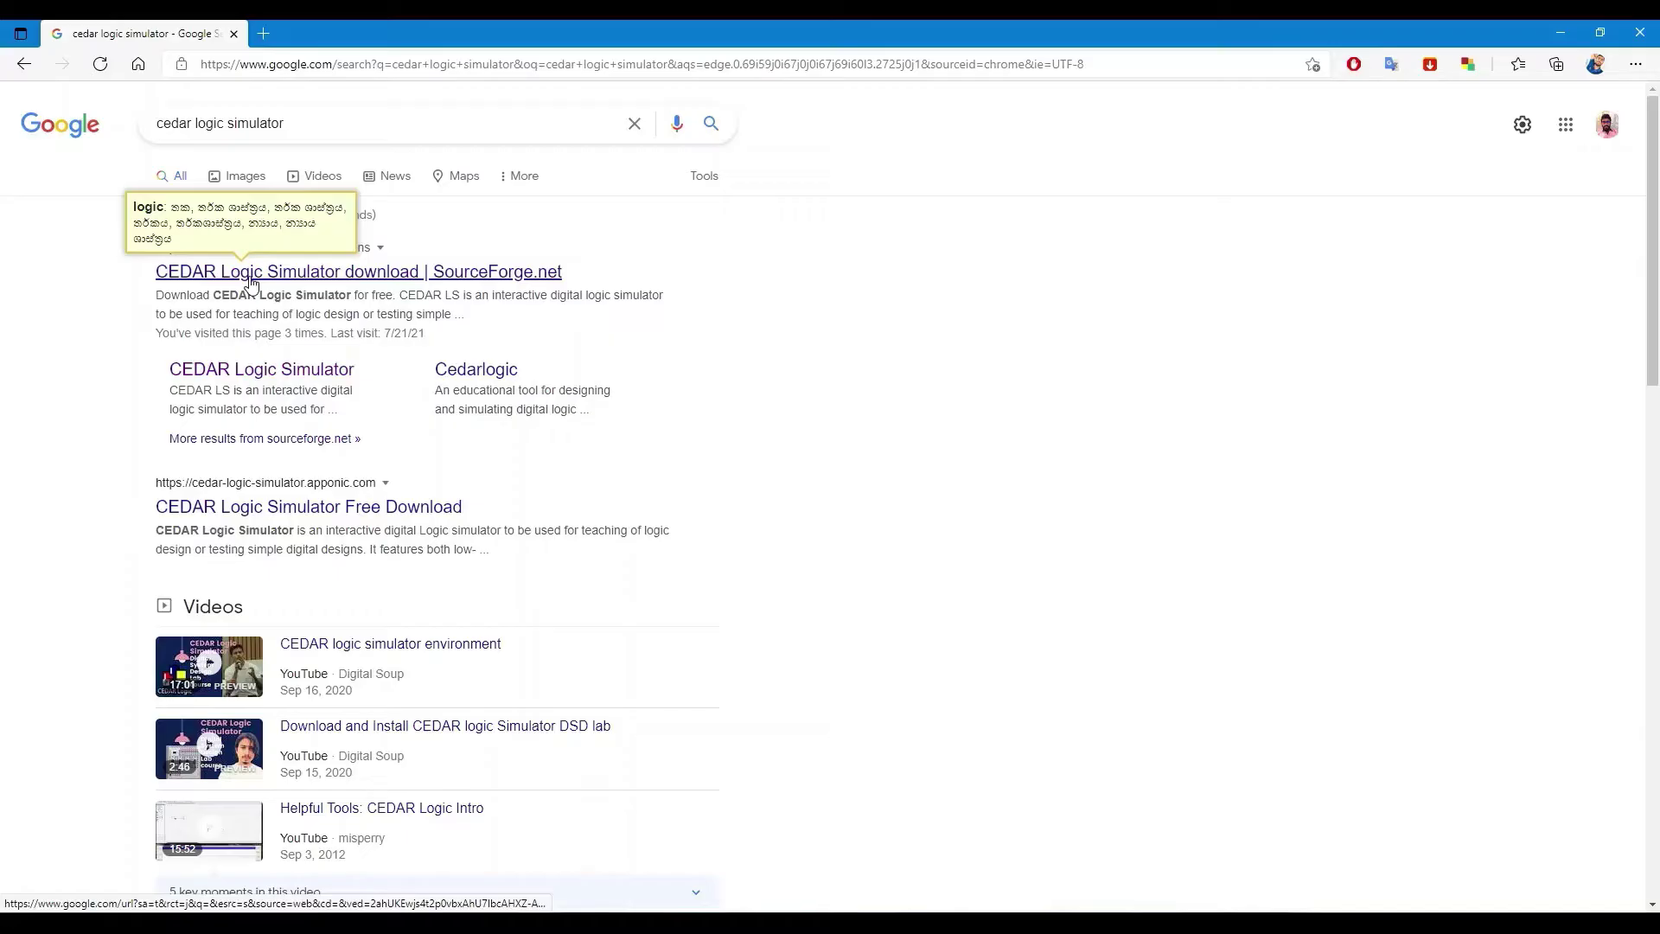
- Download the cedarlssetup.exe installer from the CEDAR Logic Simulator SourceForge page
click(251, 282)
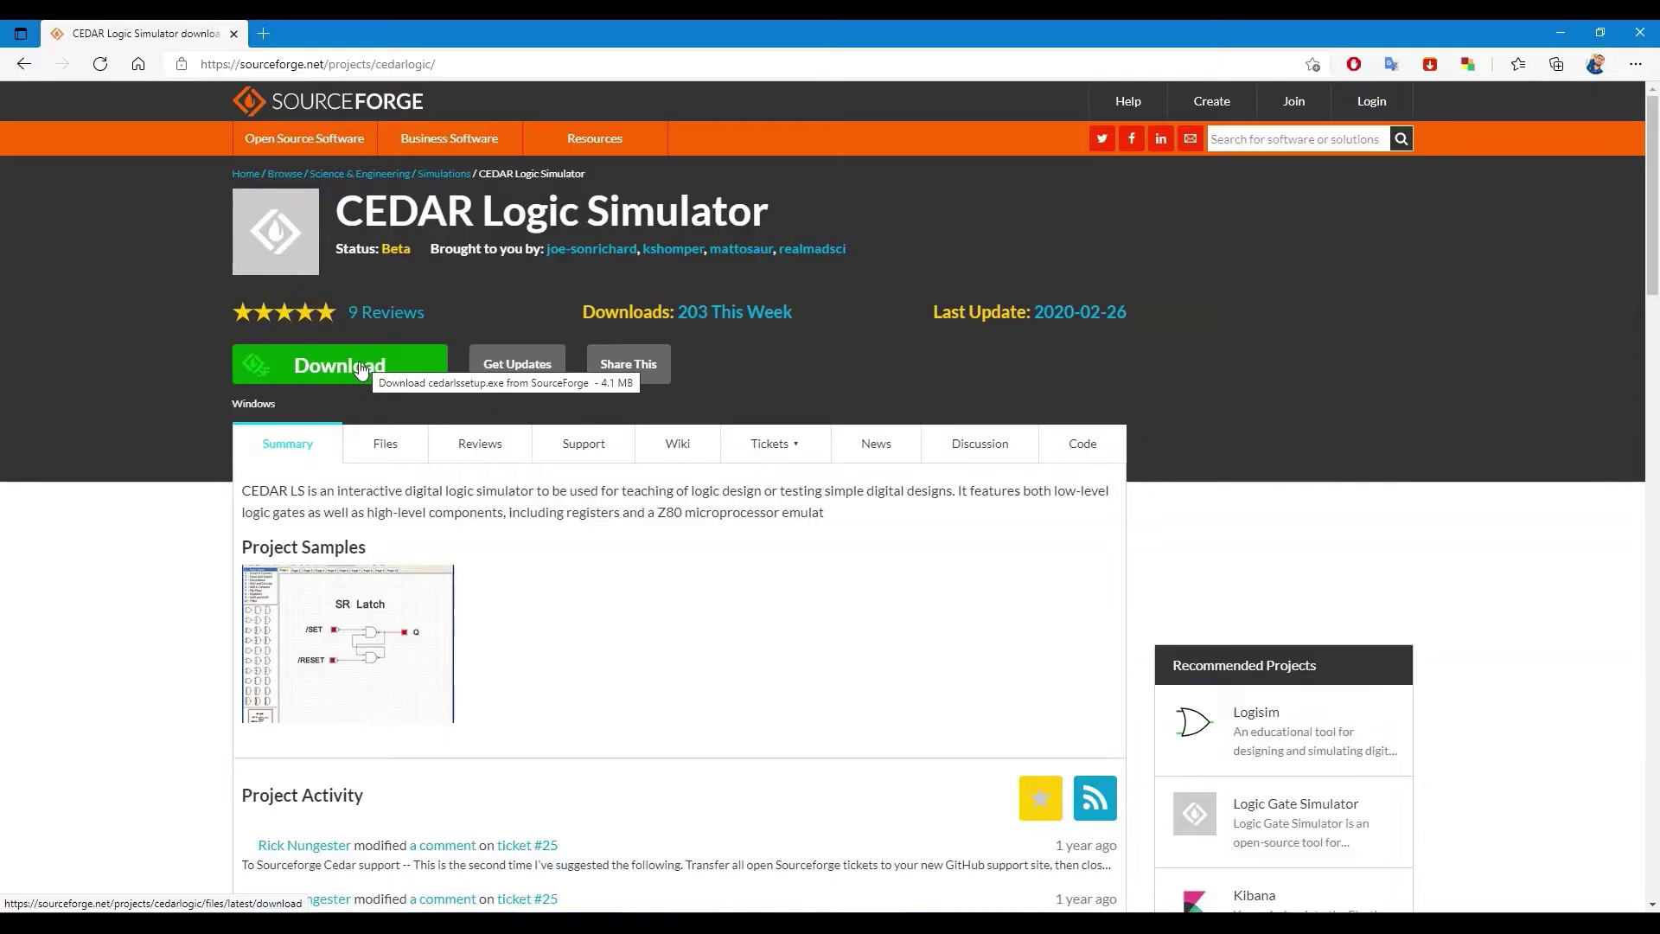
click(346, 378)
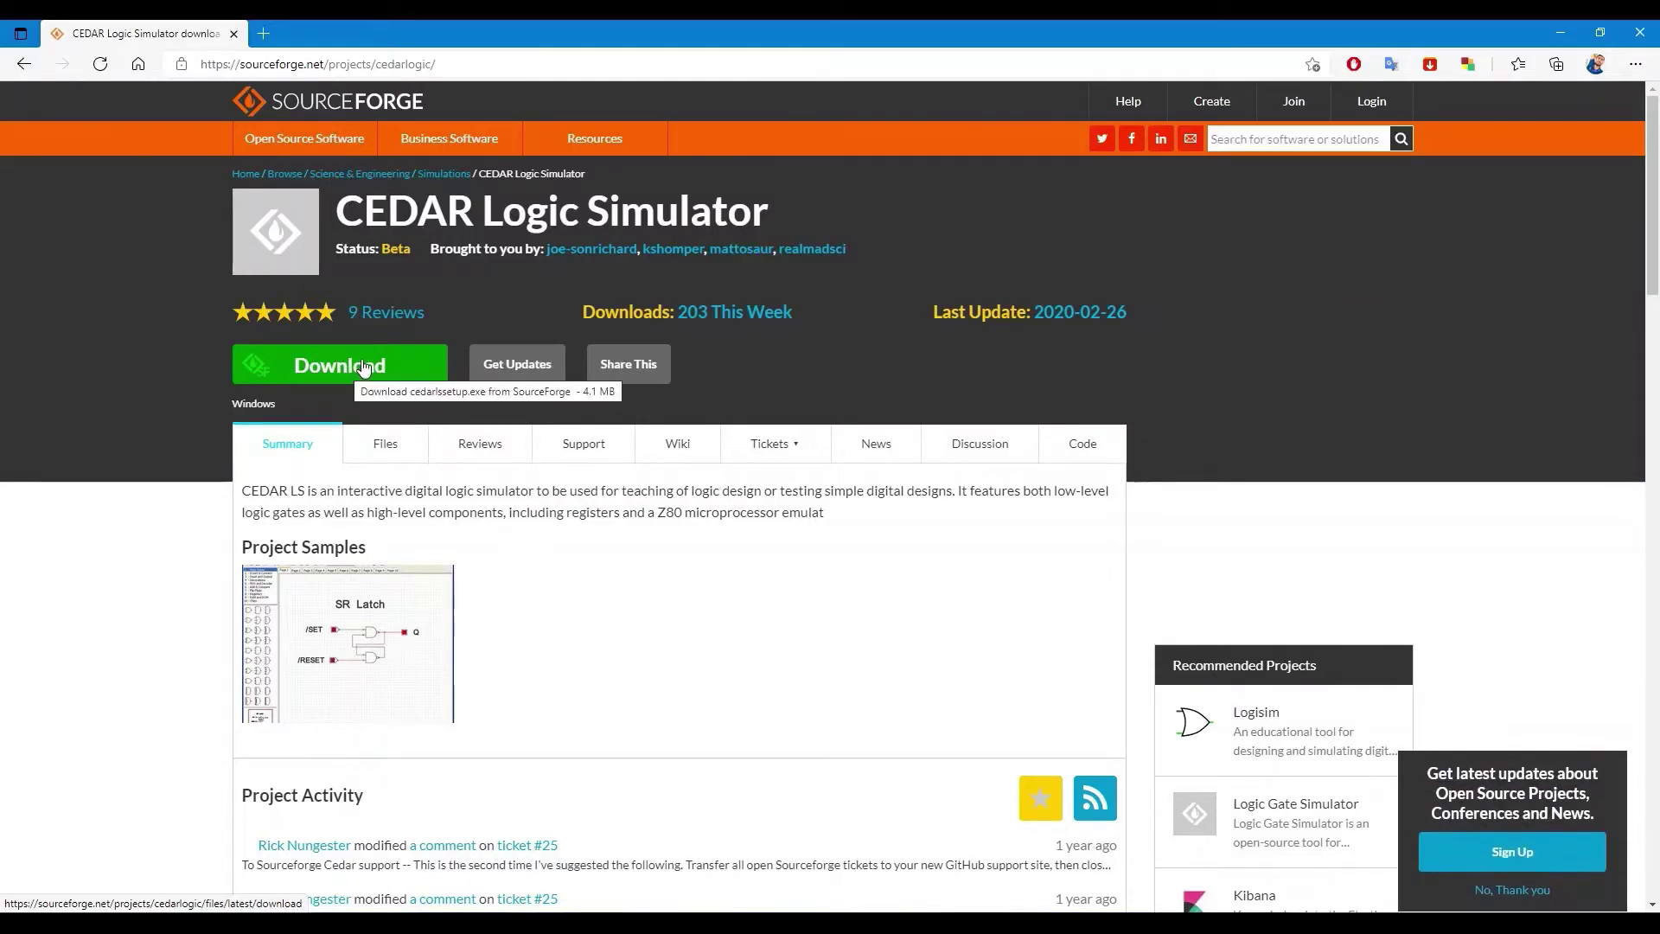
click(363, 370)
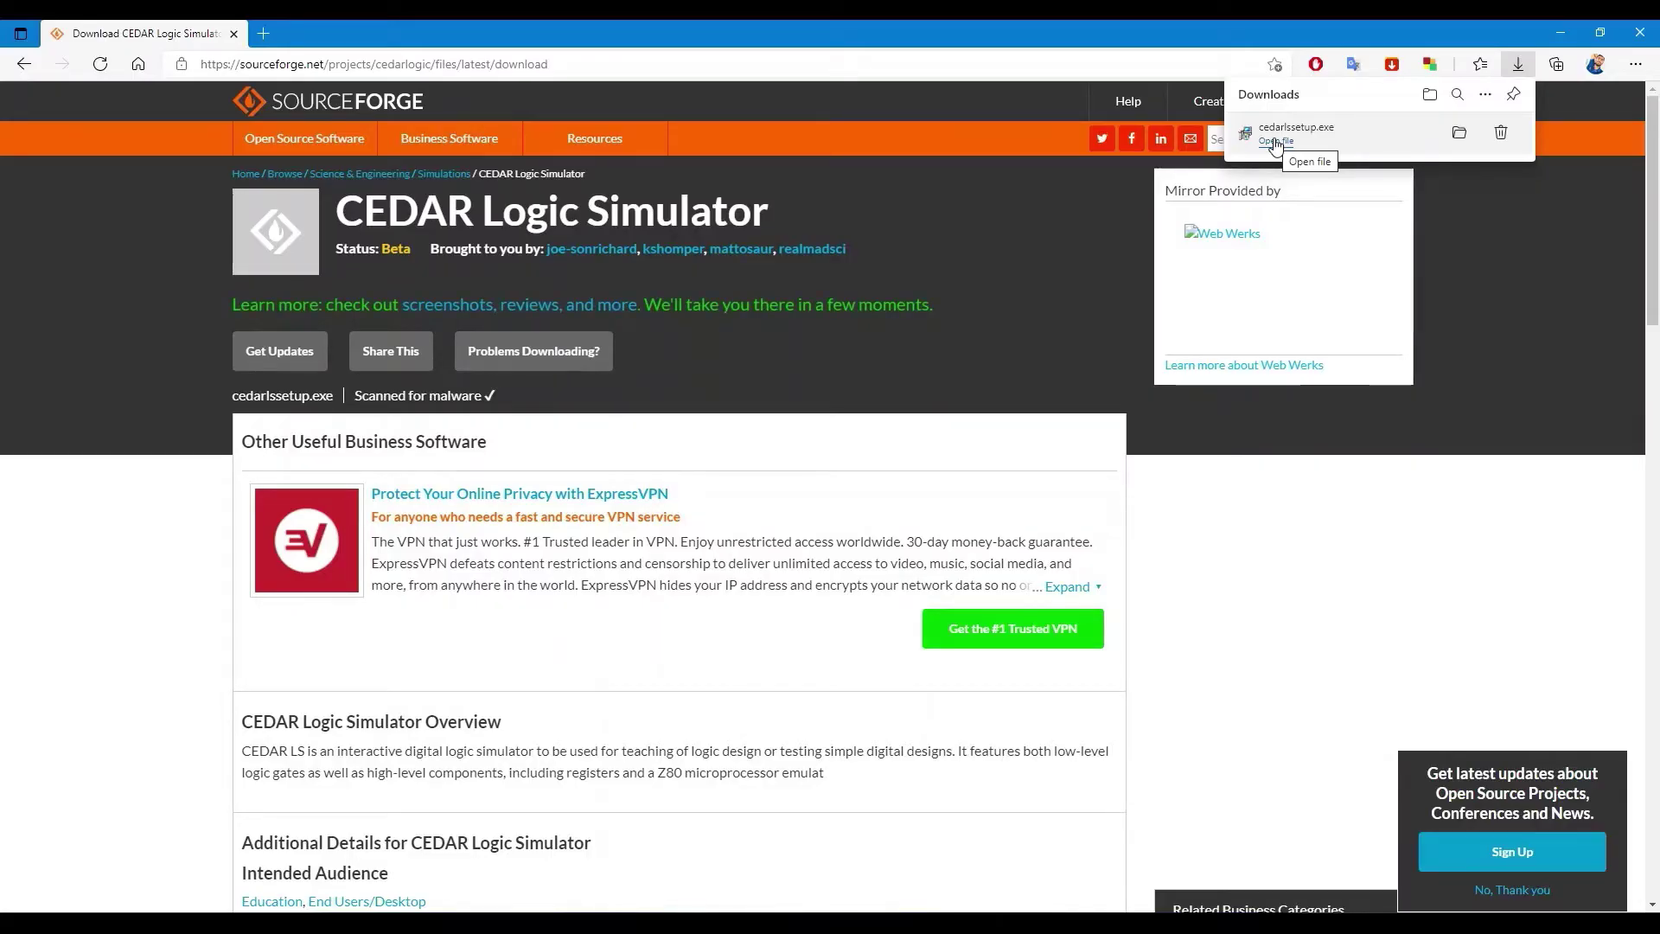
- Run cedarlssetup.exe and install with the default folder, default Start Menu folder and a desktop icon
click(1275, 142)
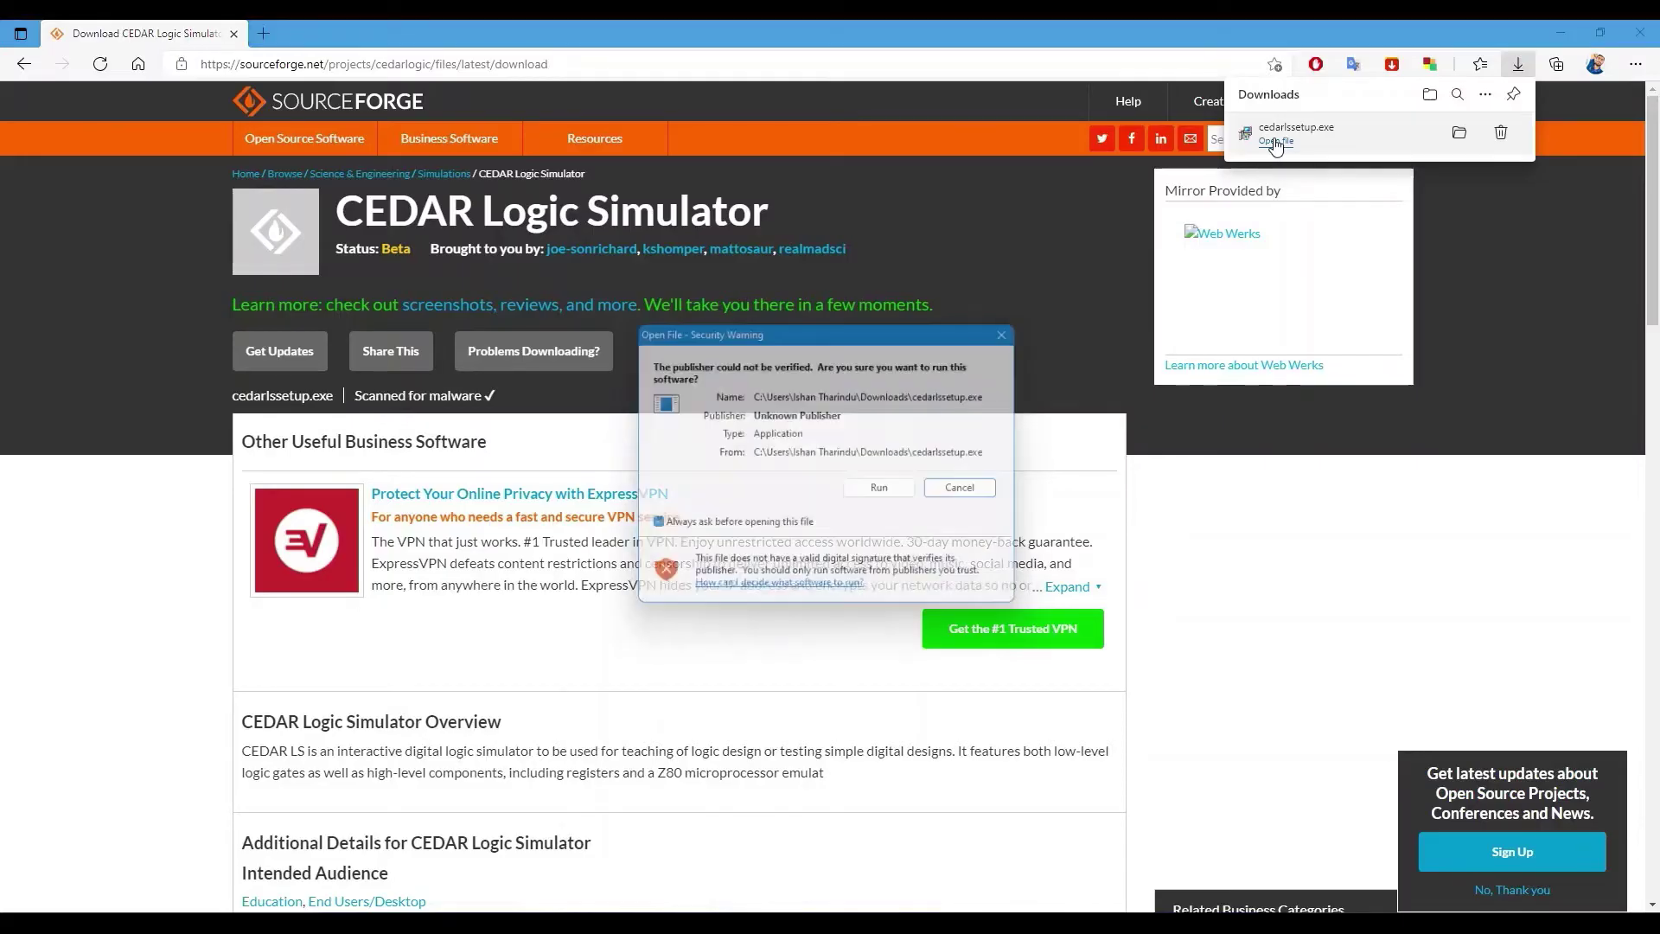
click(905, 493)
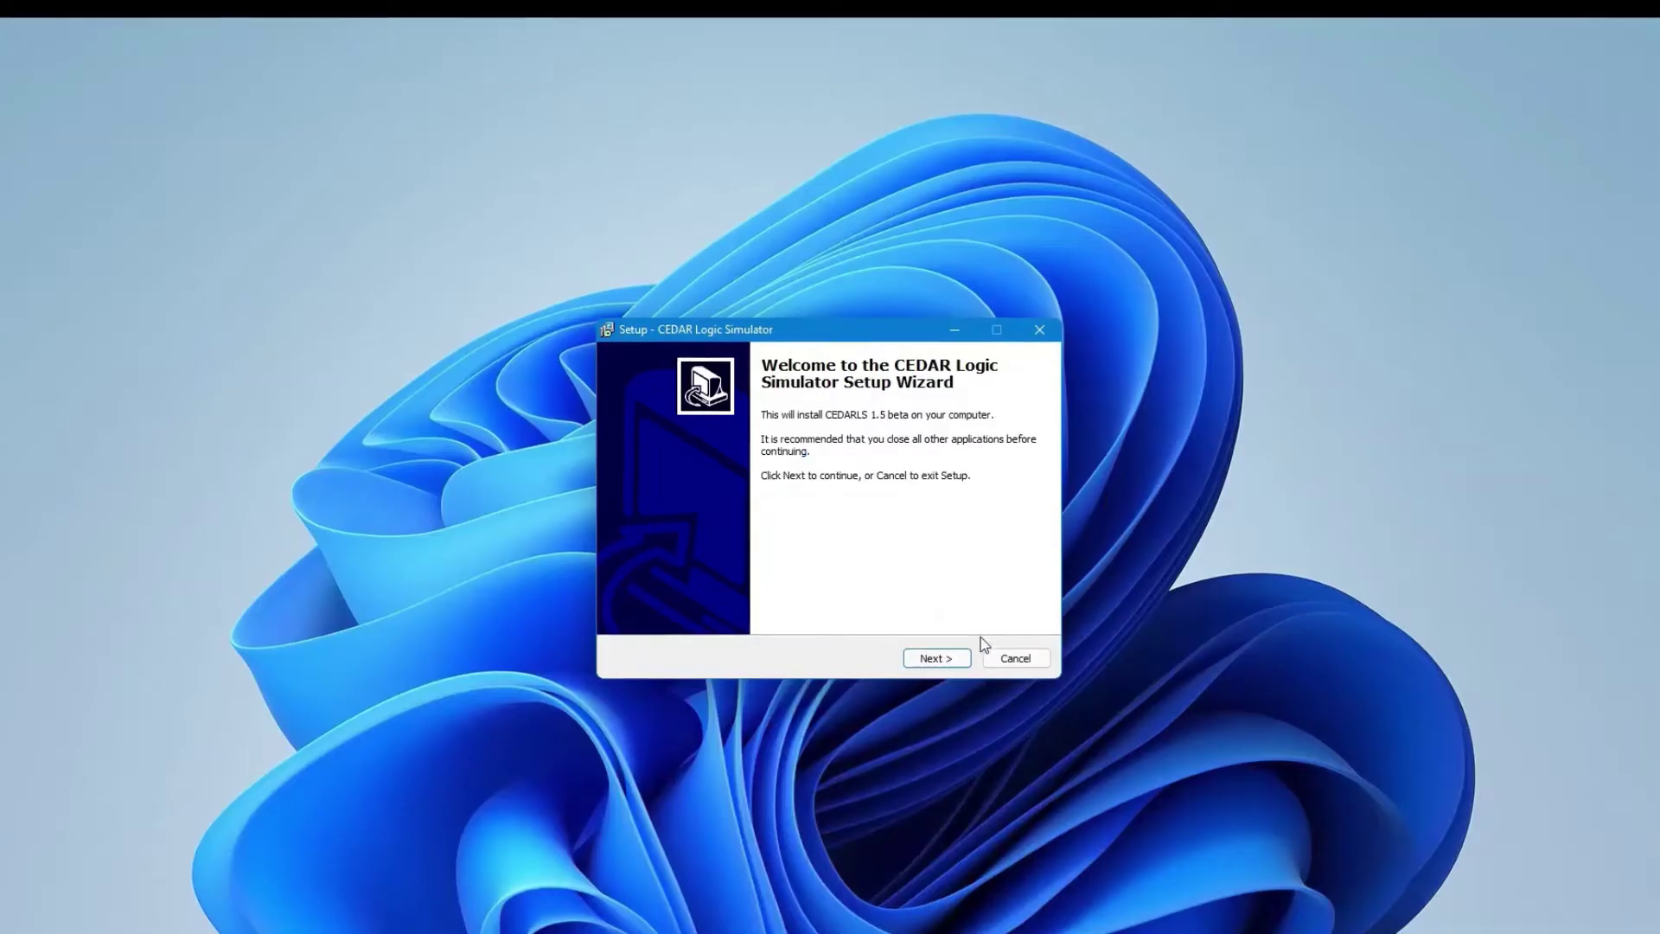
click(951, 657)
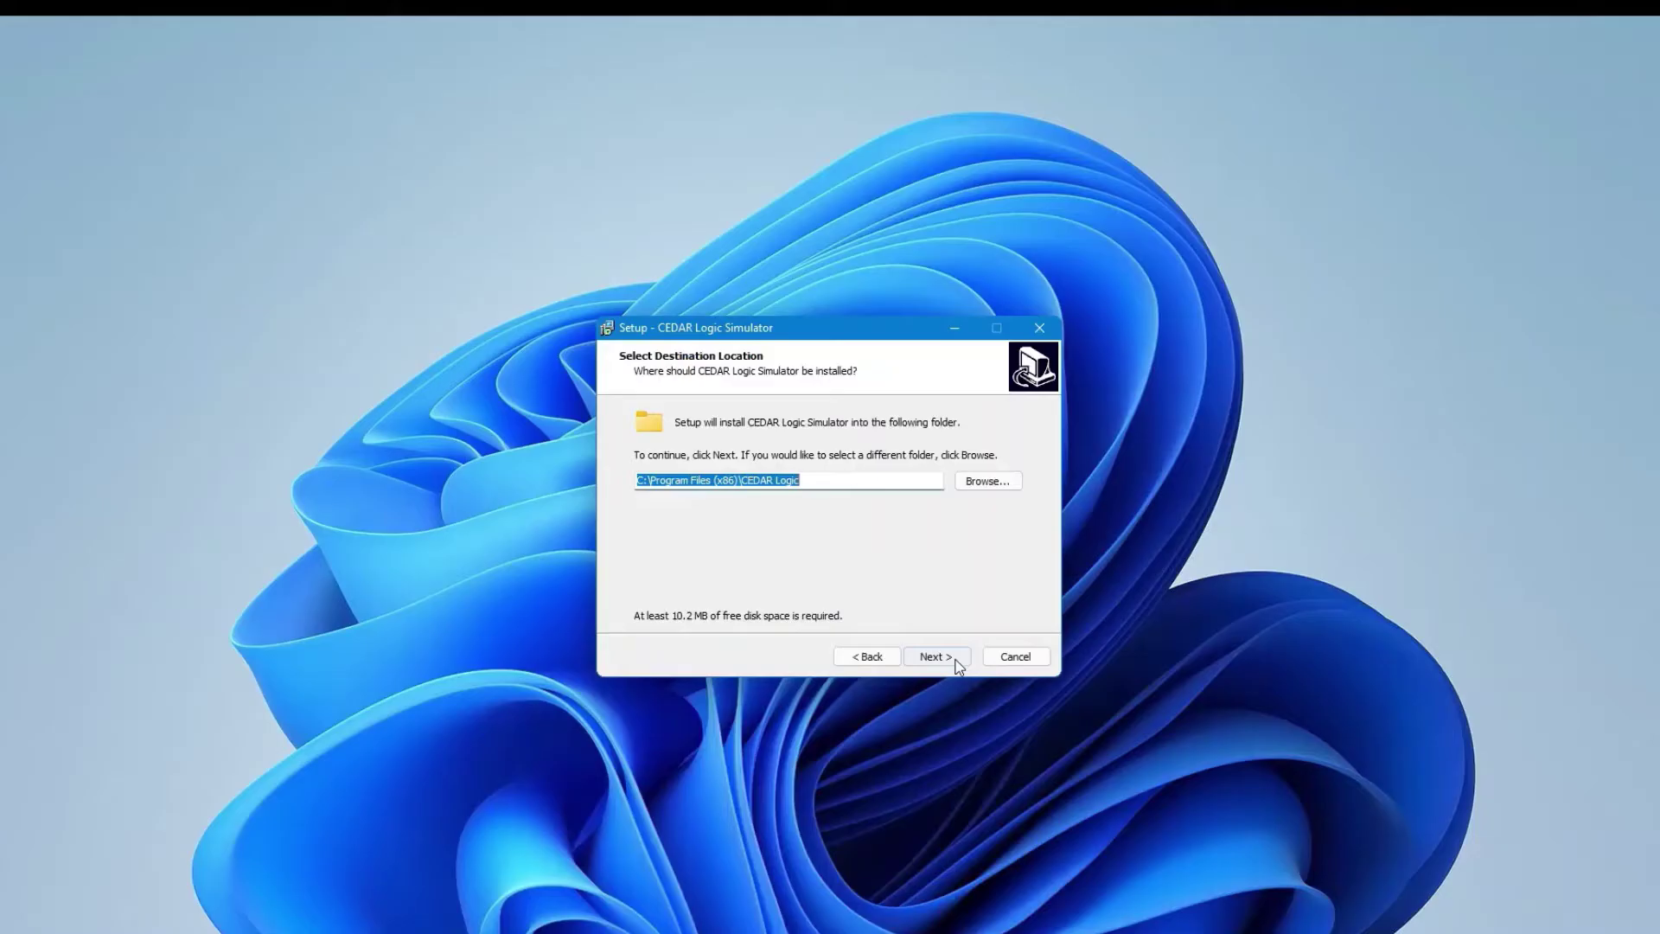
click(958, 664)
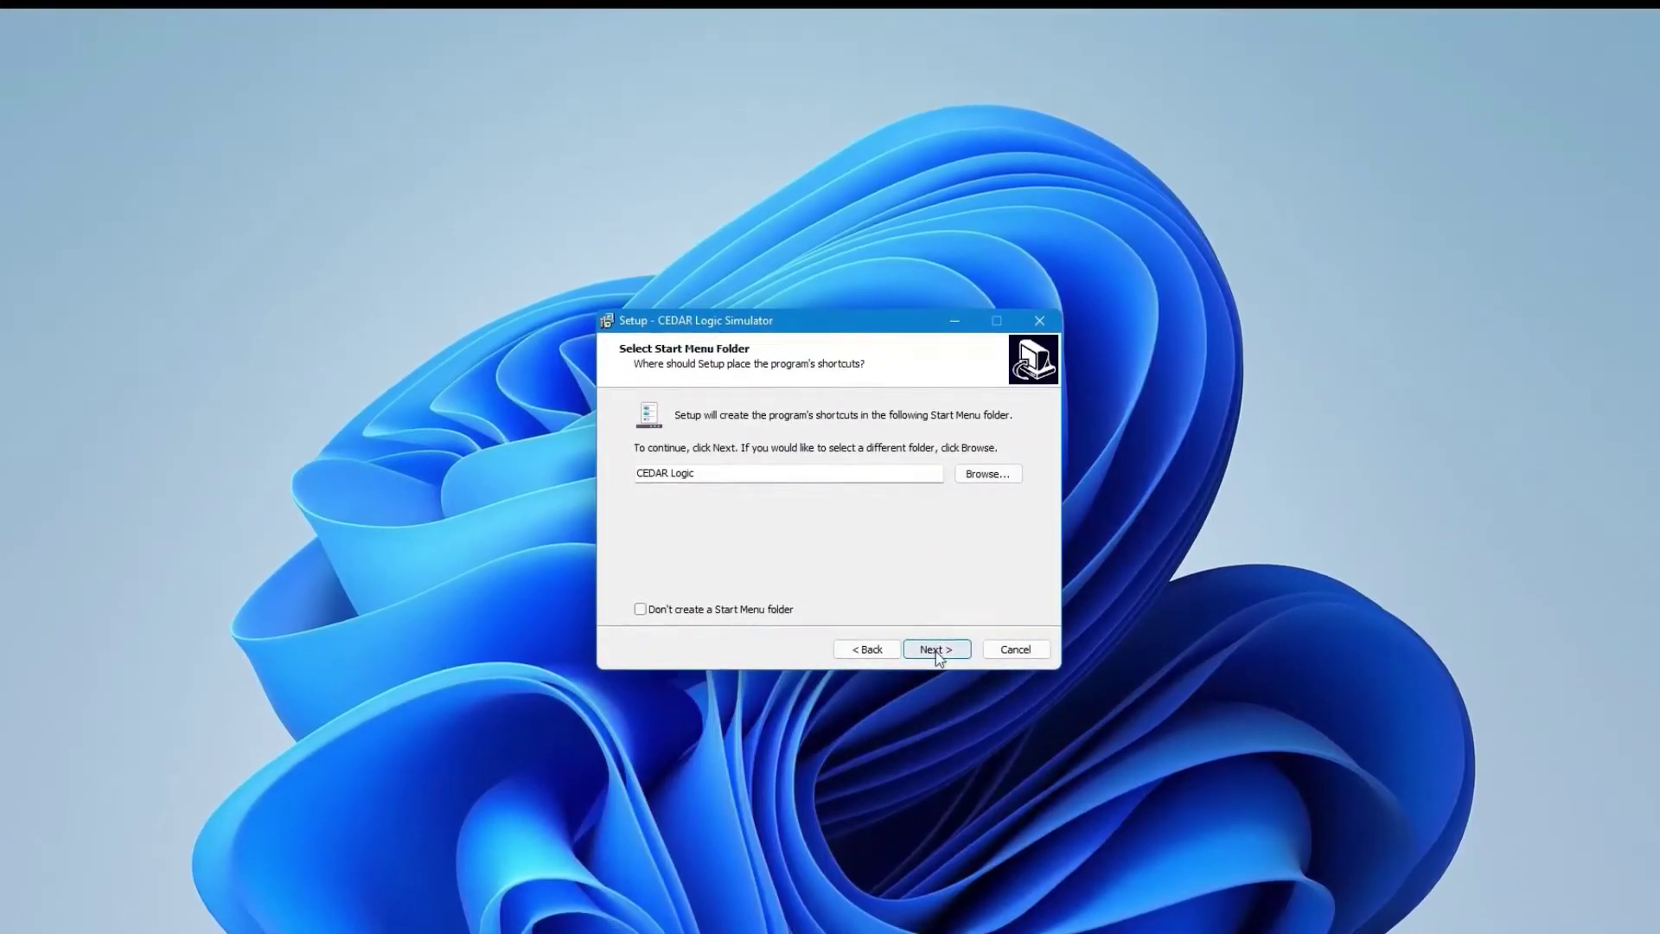
click(941, 659)
click(644, 464)
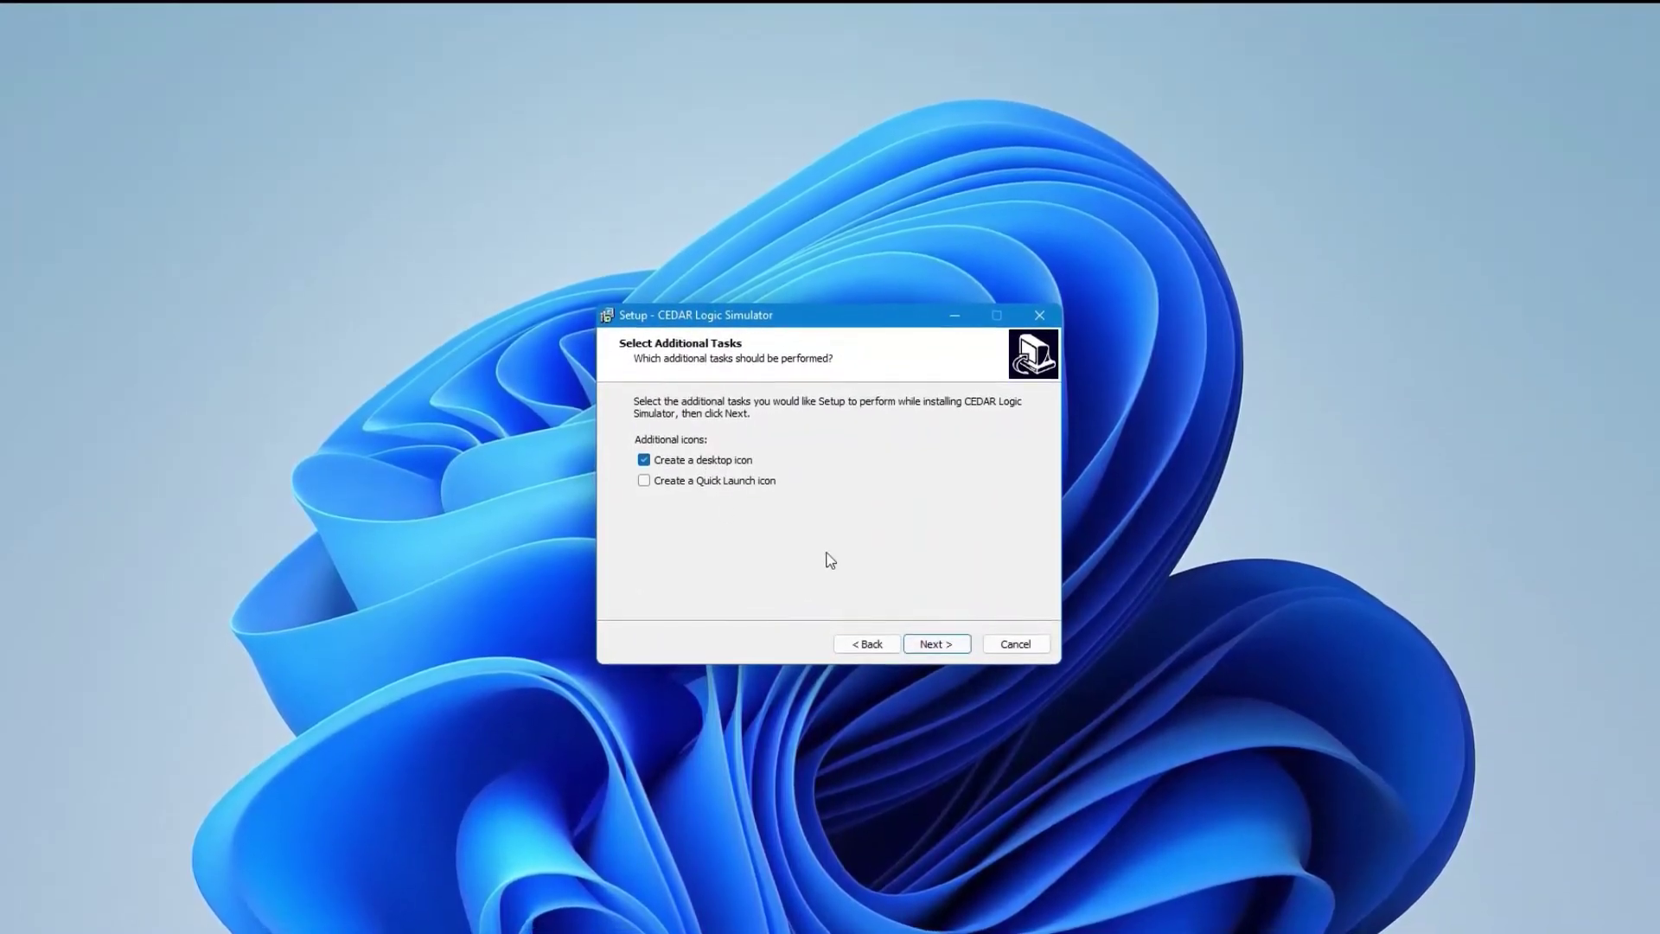
click(937, 647)
click(922, 642)
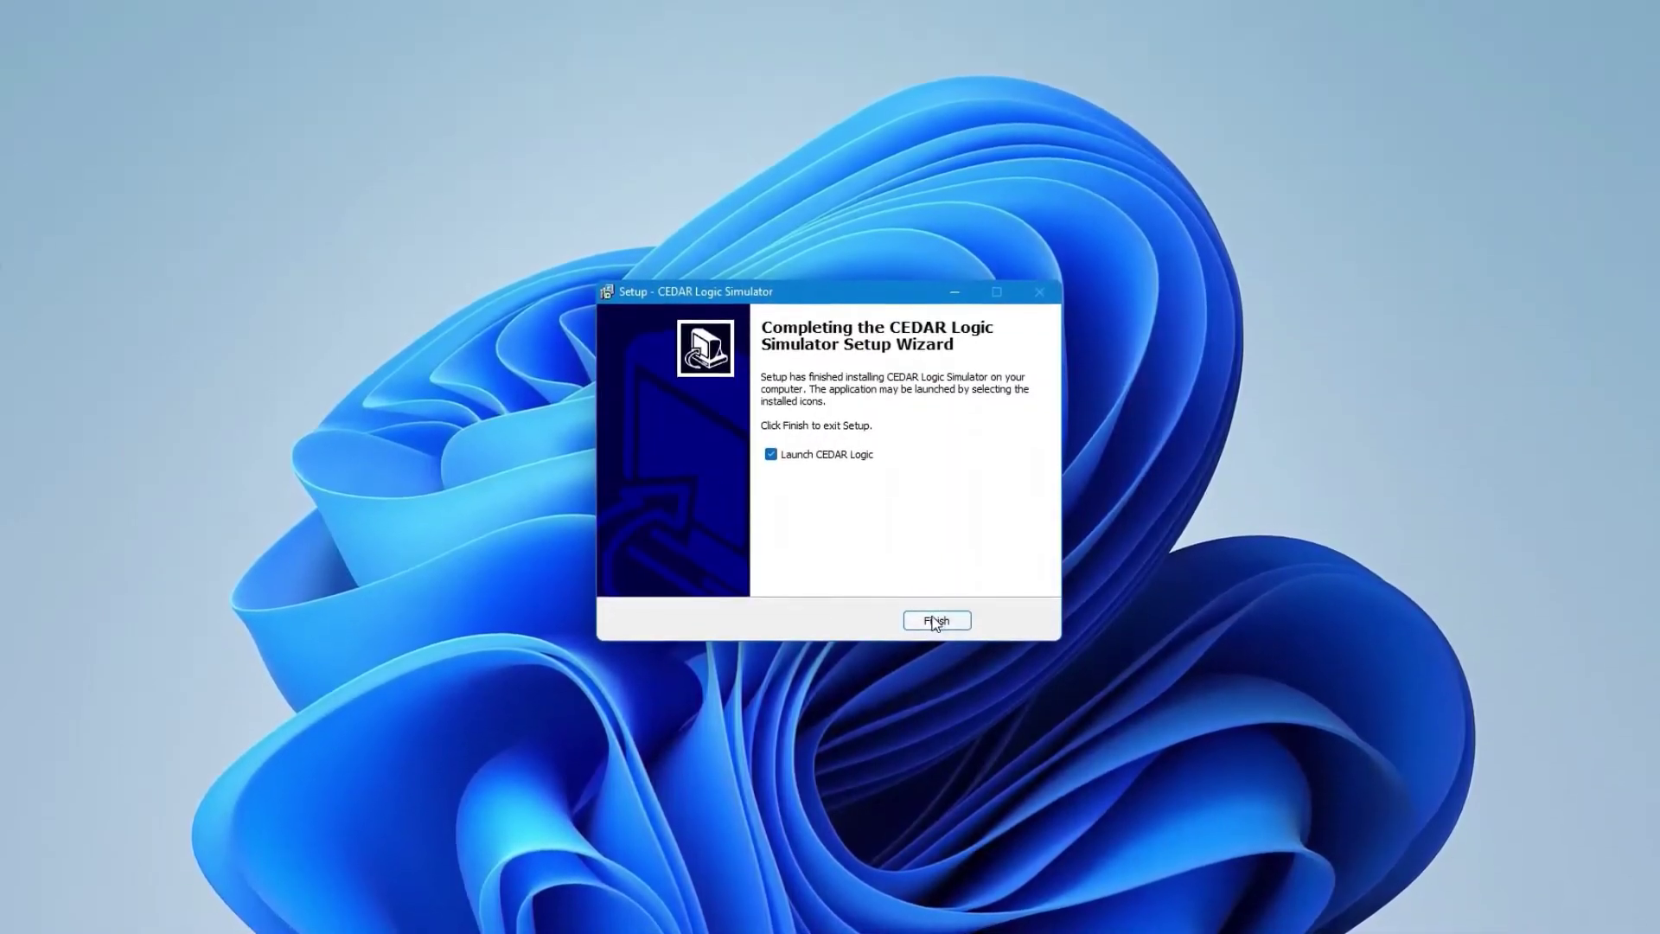
- Finish setup to launch CEDAR Logic Simulator and maximize its window
click(937, 619)
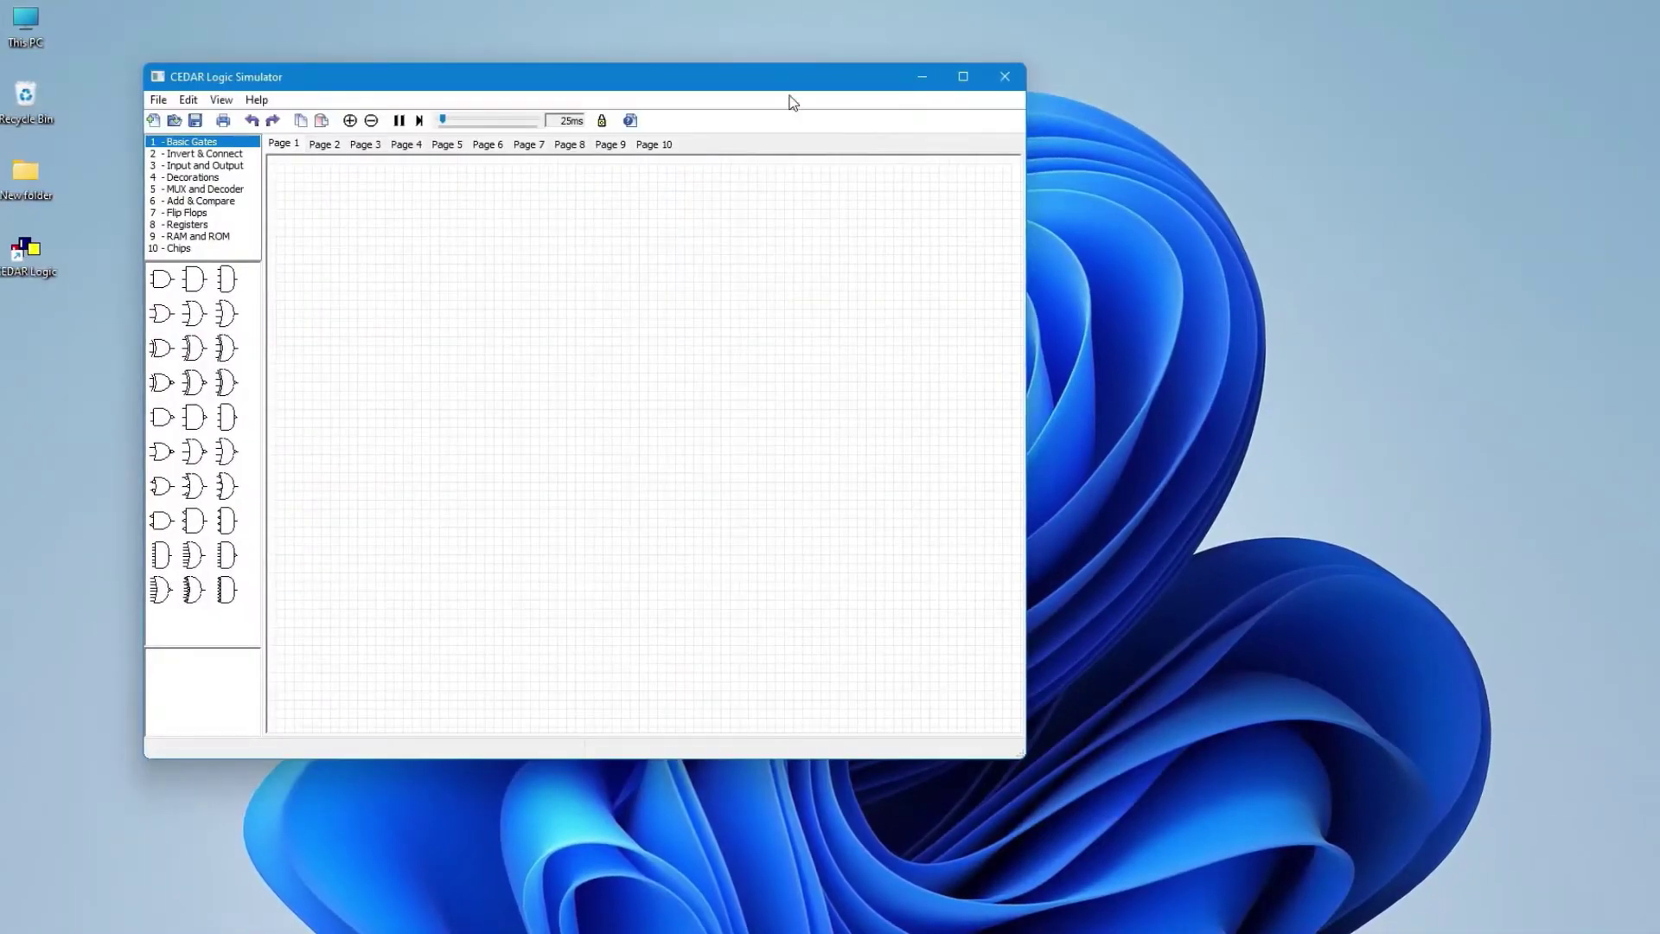
drag(793, 84, 798, 87)
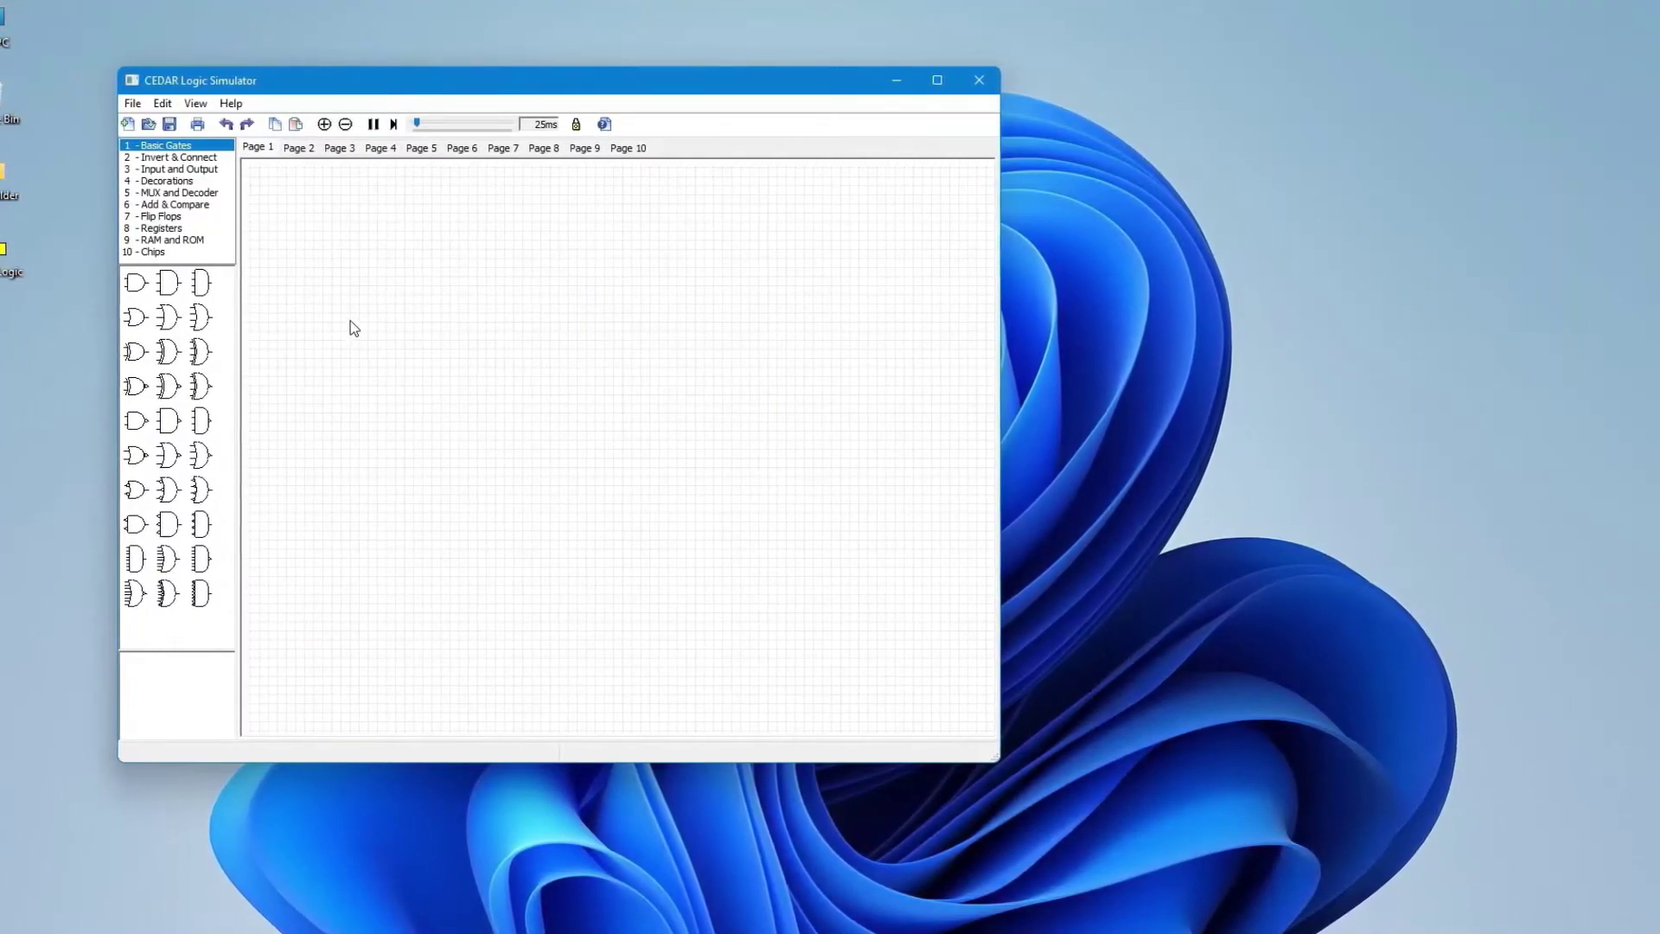
click(935, 84)
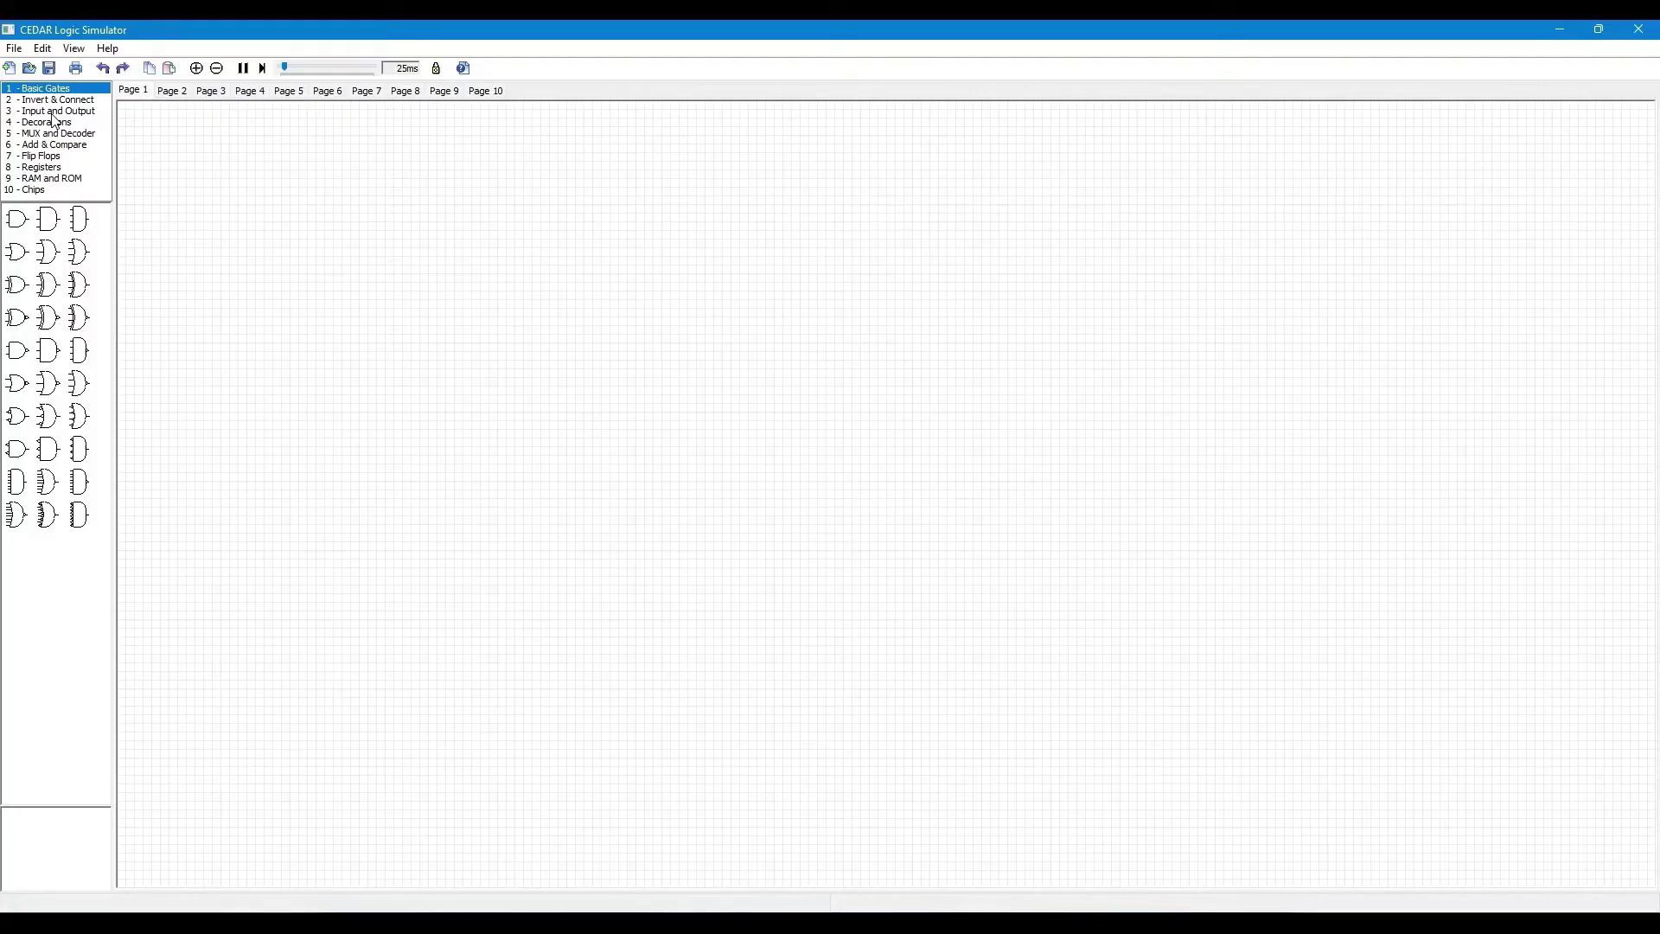
- Switch the parts palette from Basic Gates to the '2 - Invert & Connect' category
drag(144, 121, 1625, 882)
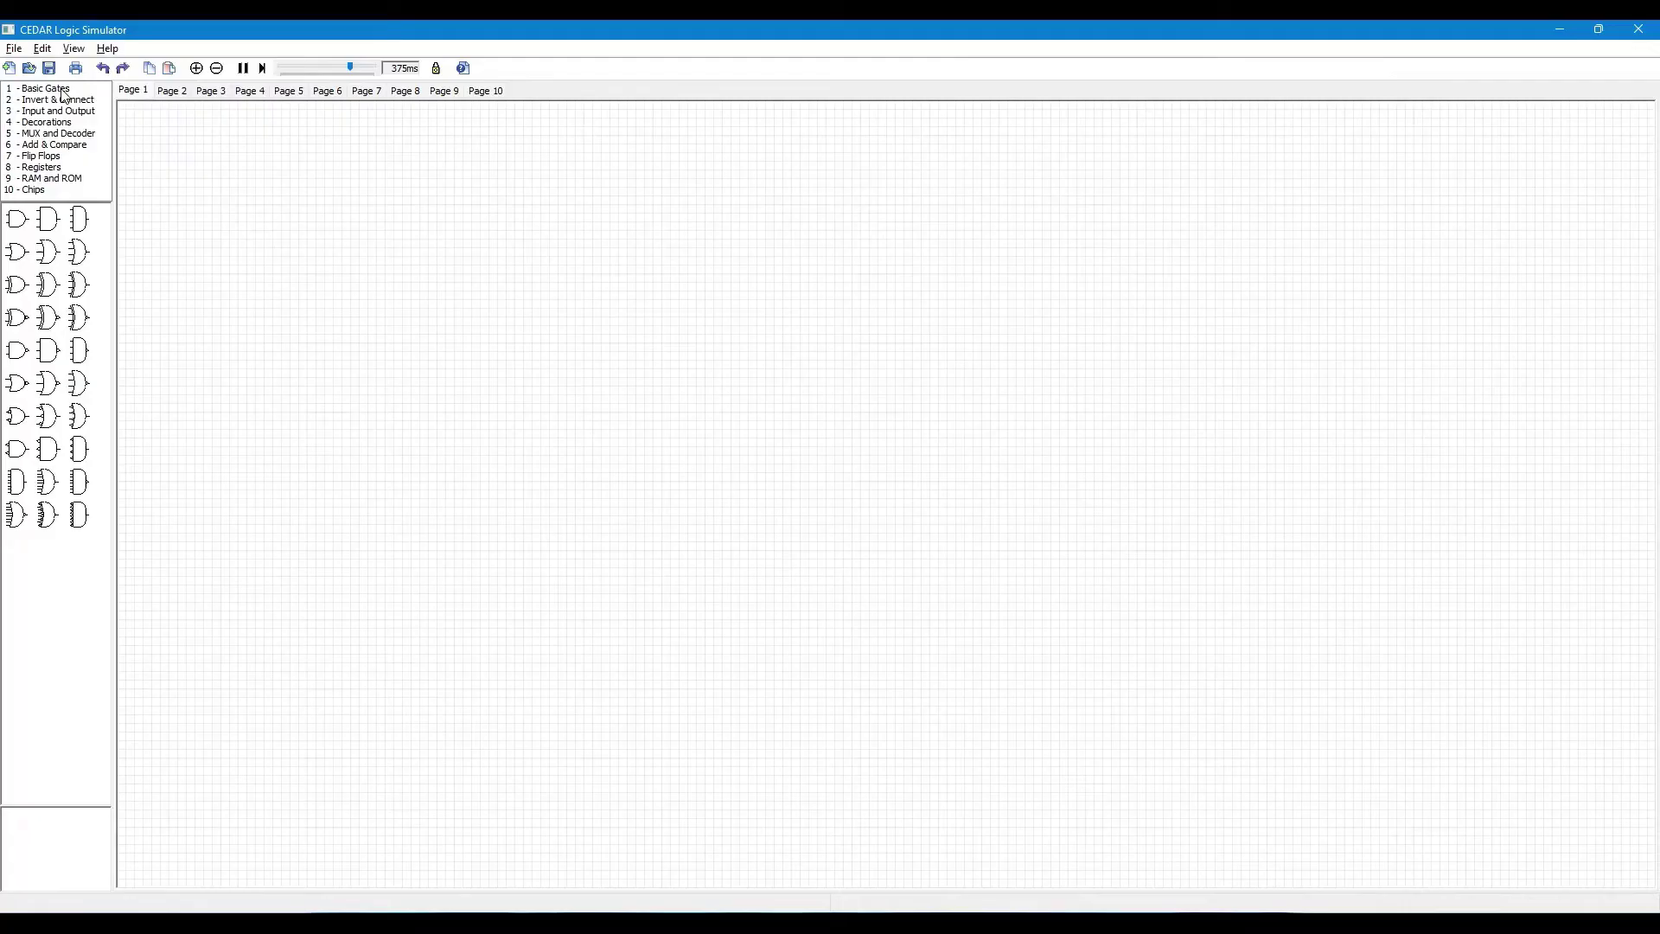
click(62, 89)
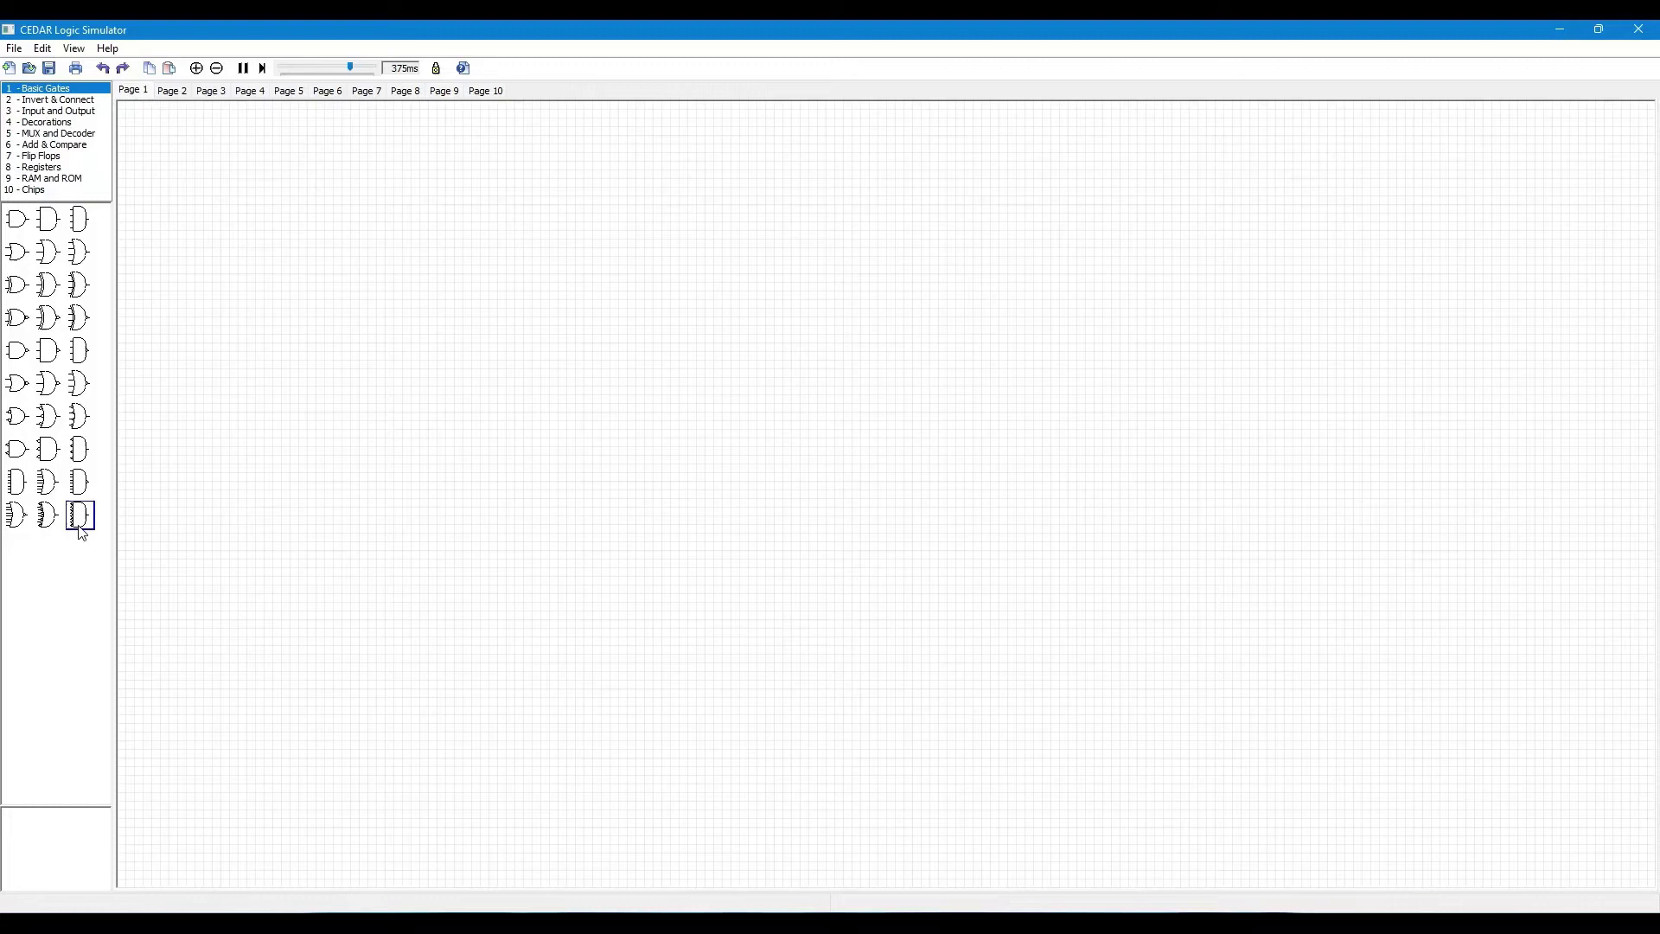
click(52, 101)
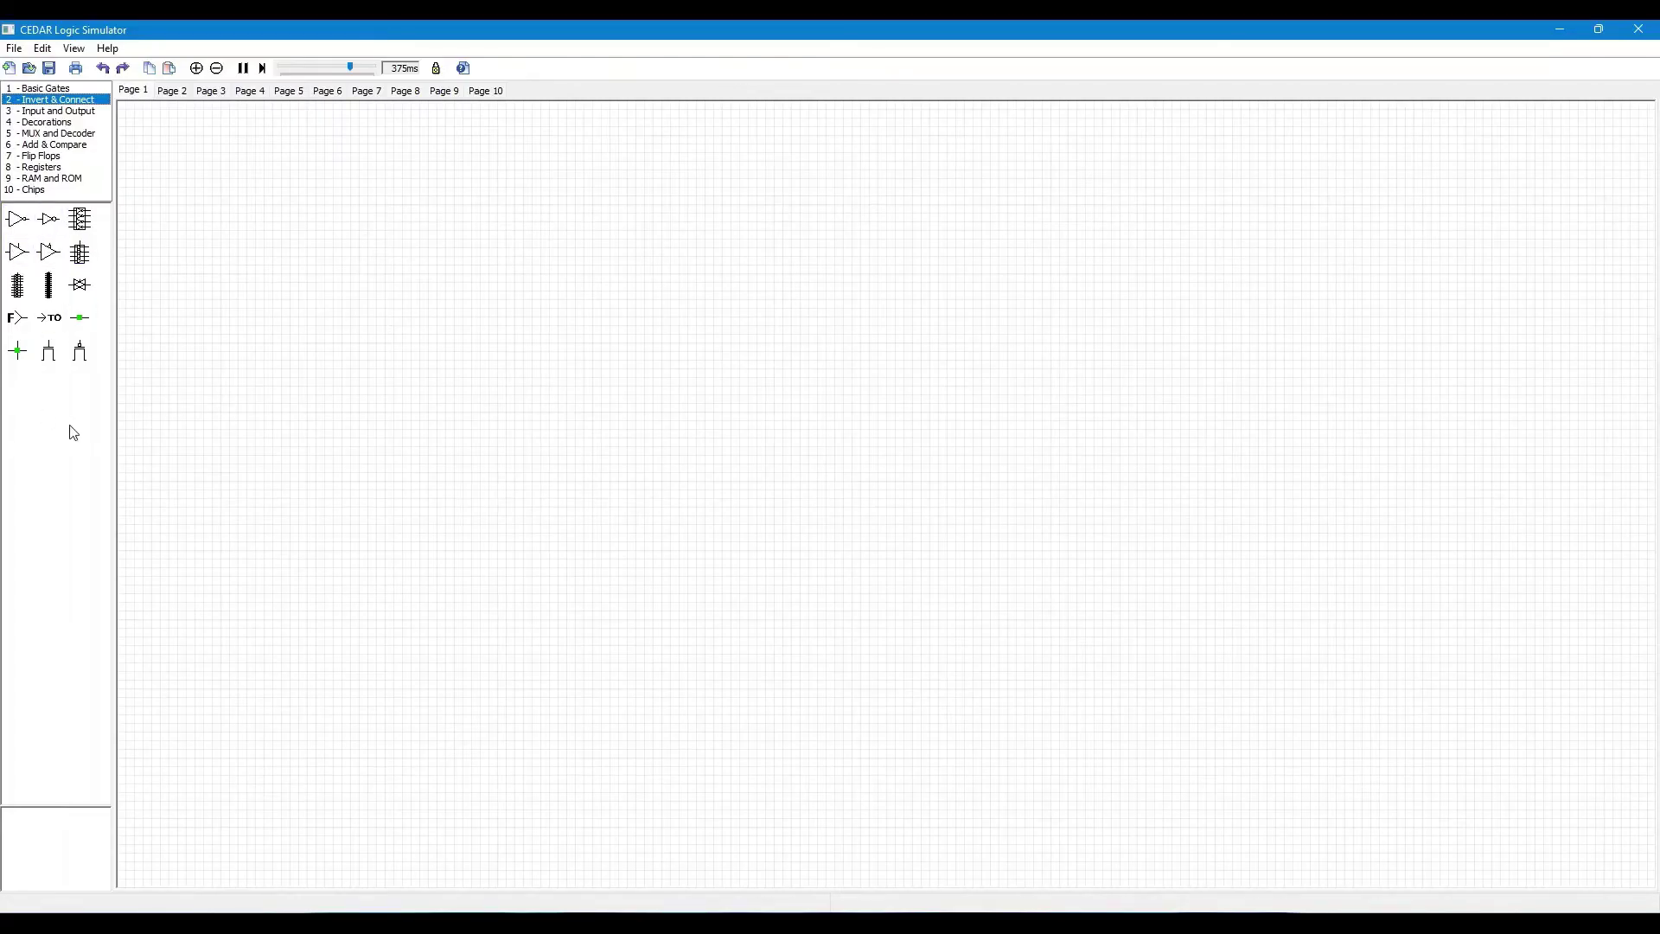
- Browse each category from Input and Output through Chips, then return to Basic Gates
key(Down)
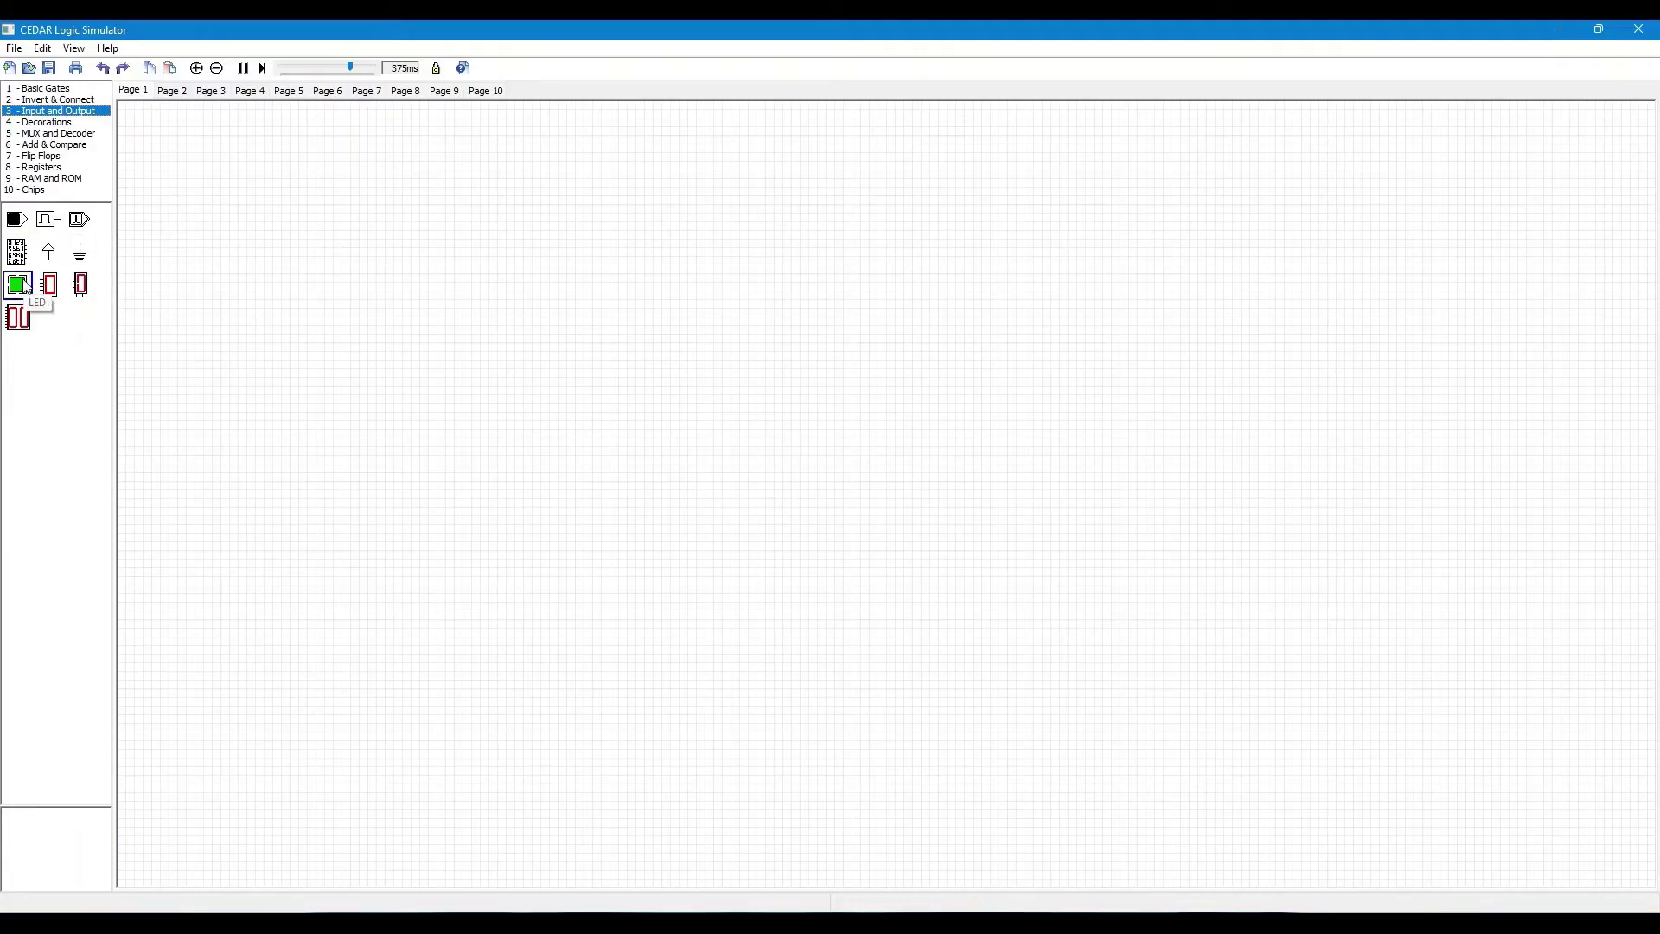
click(50, 123)
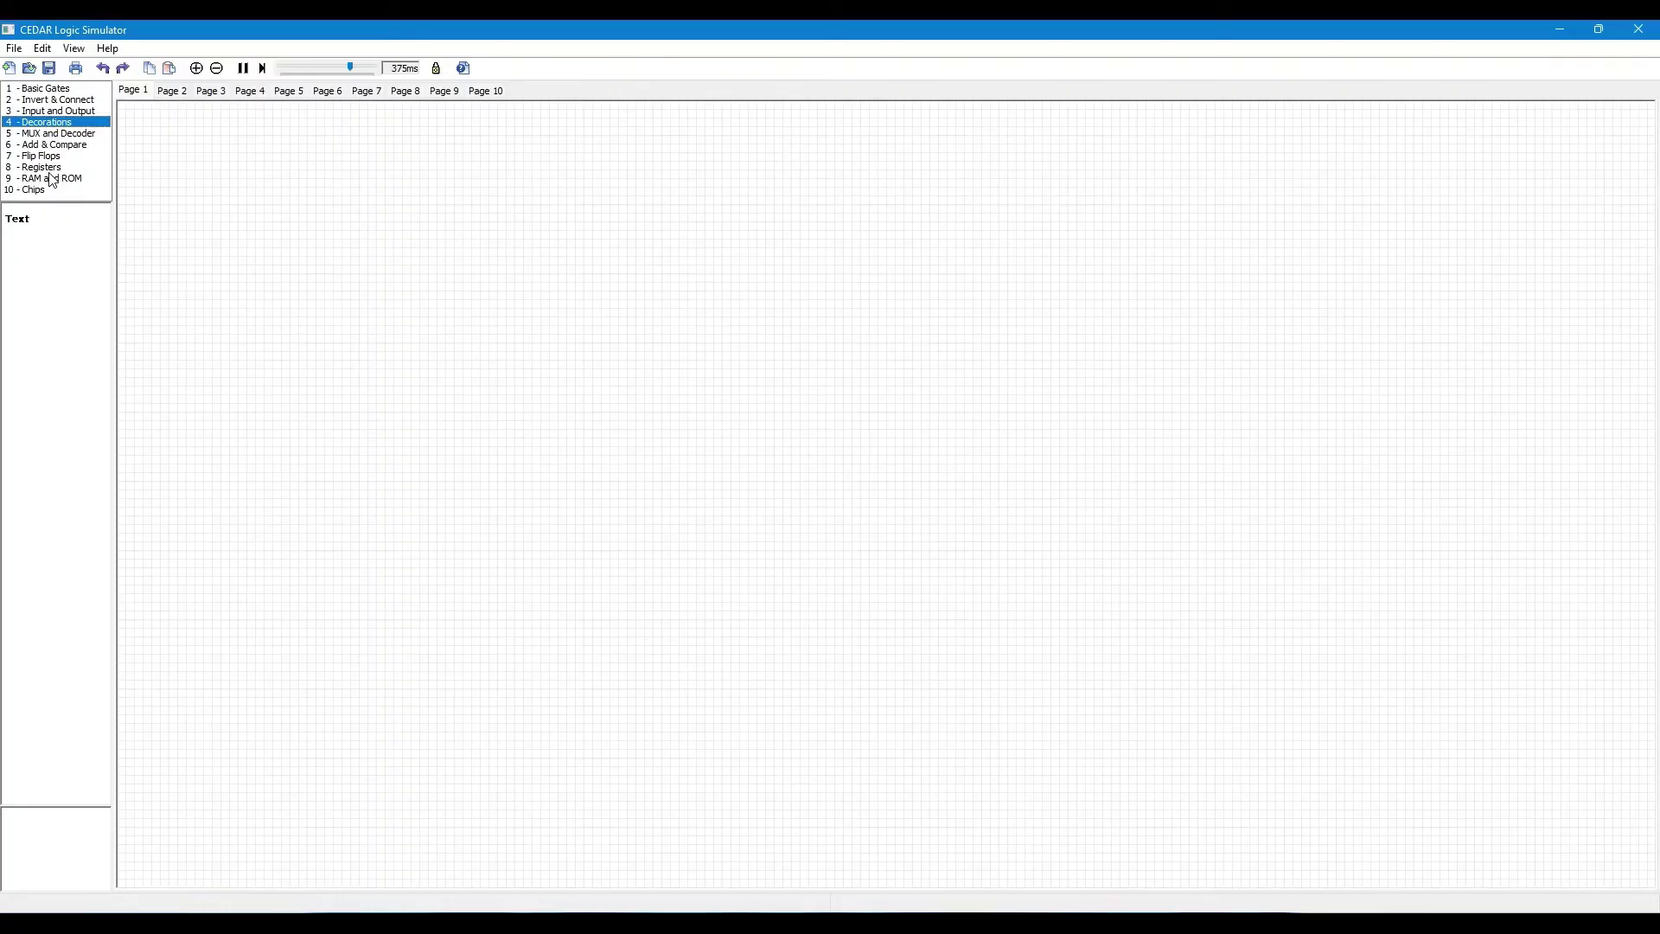
click(51, 135)
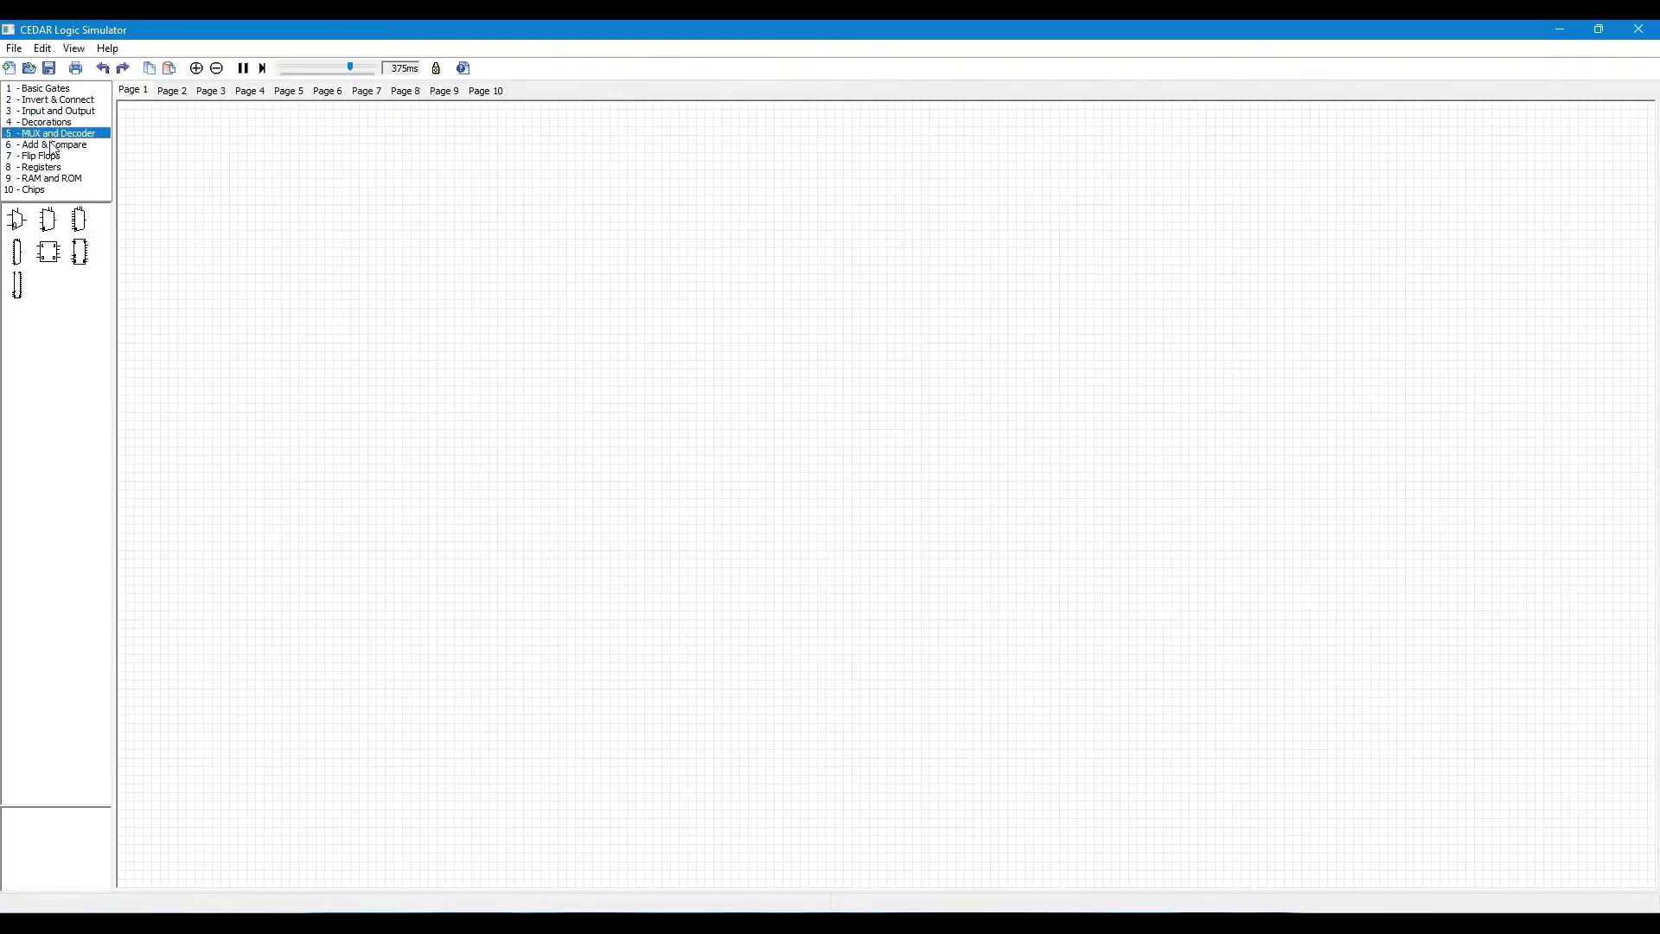
click(48, 145)
click(43, 157)
click(44, 167)
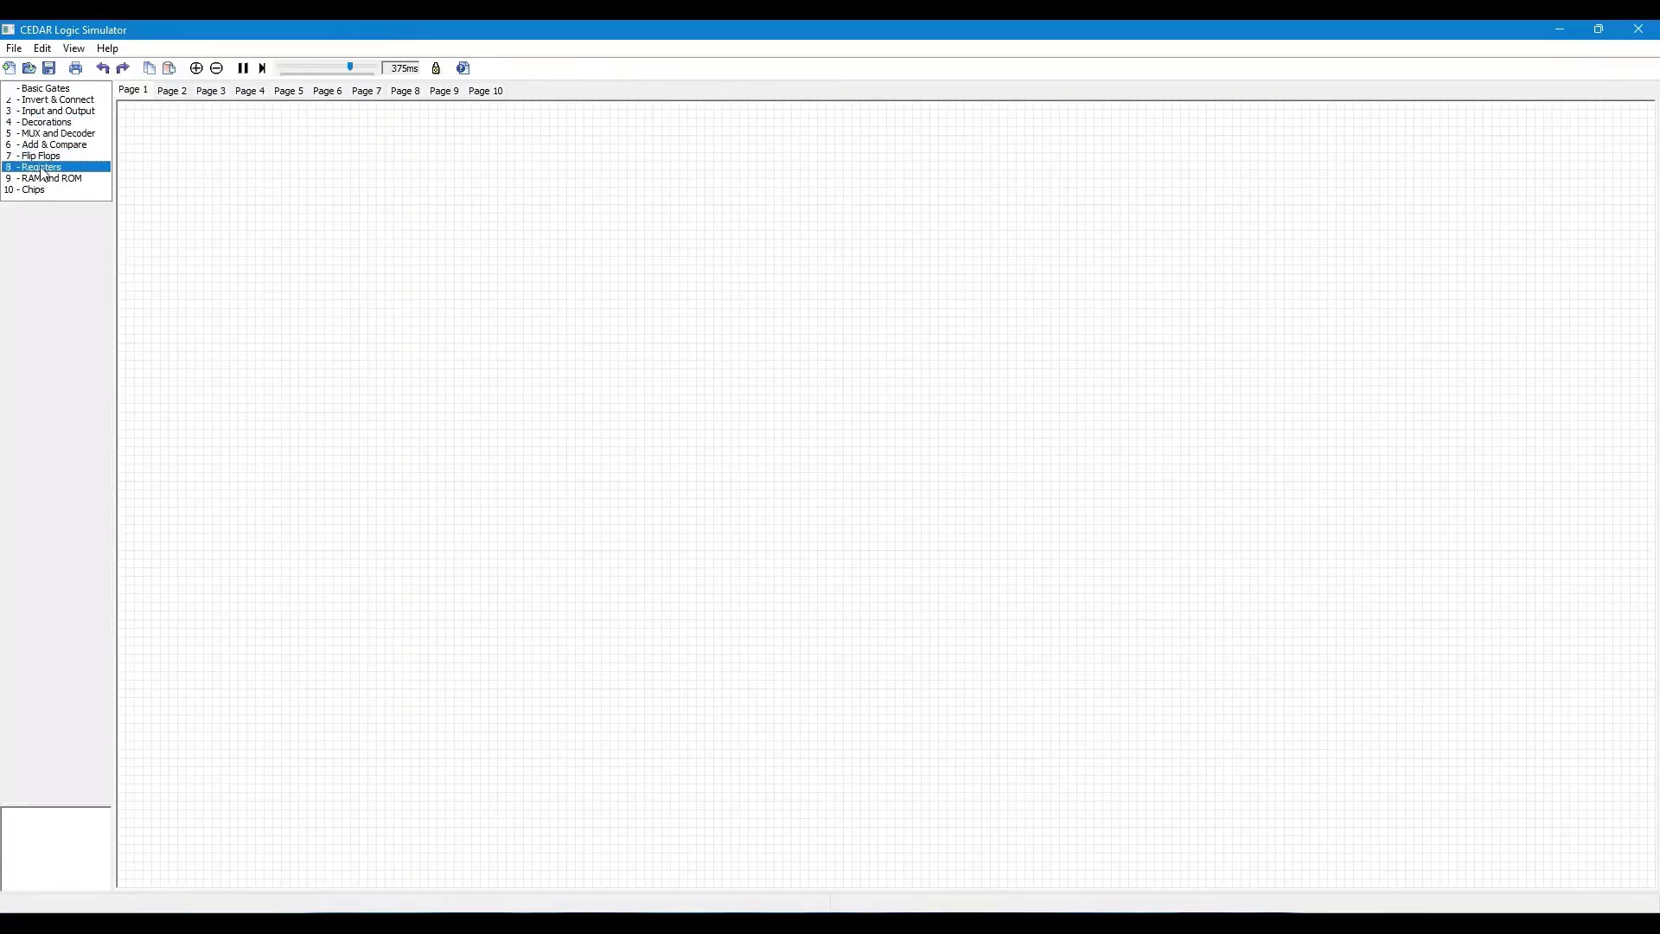
click(44, 179)
click(36, 191)
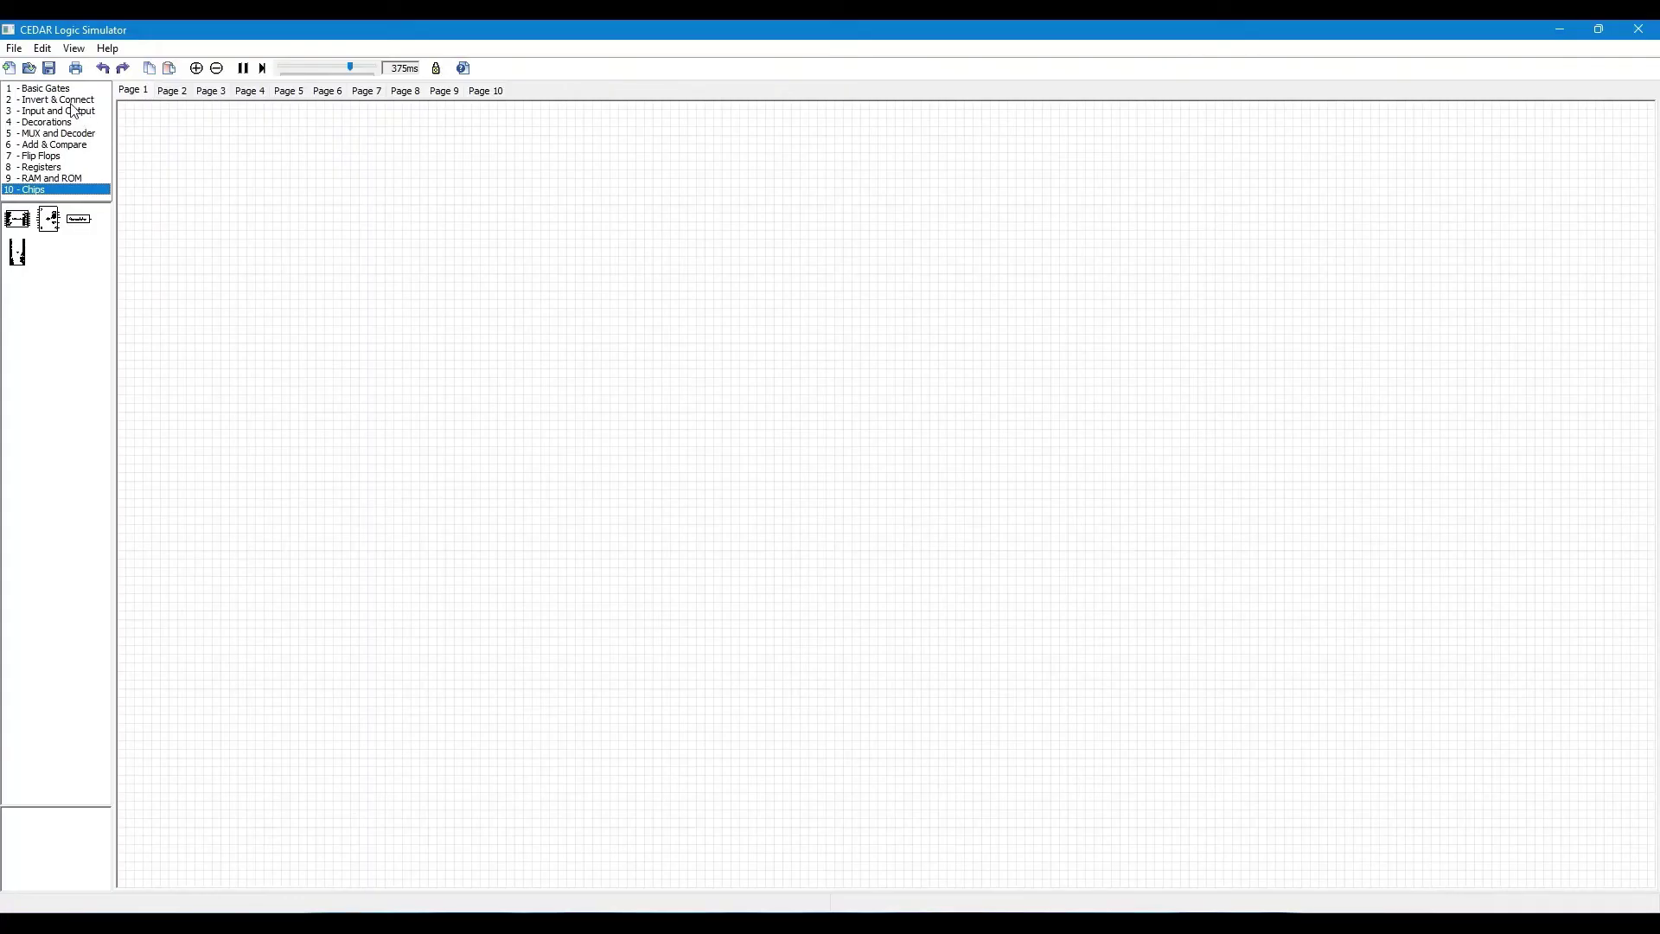
click(47, 88)
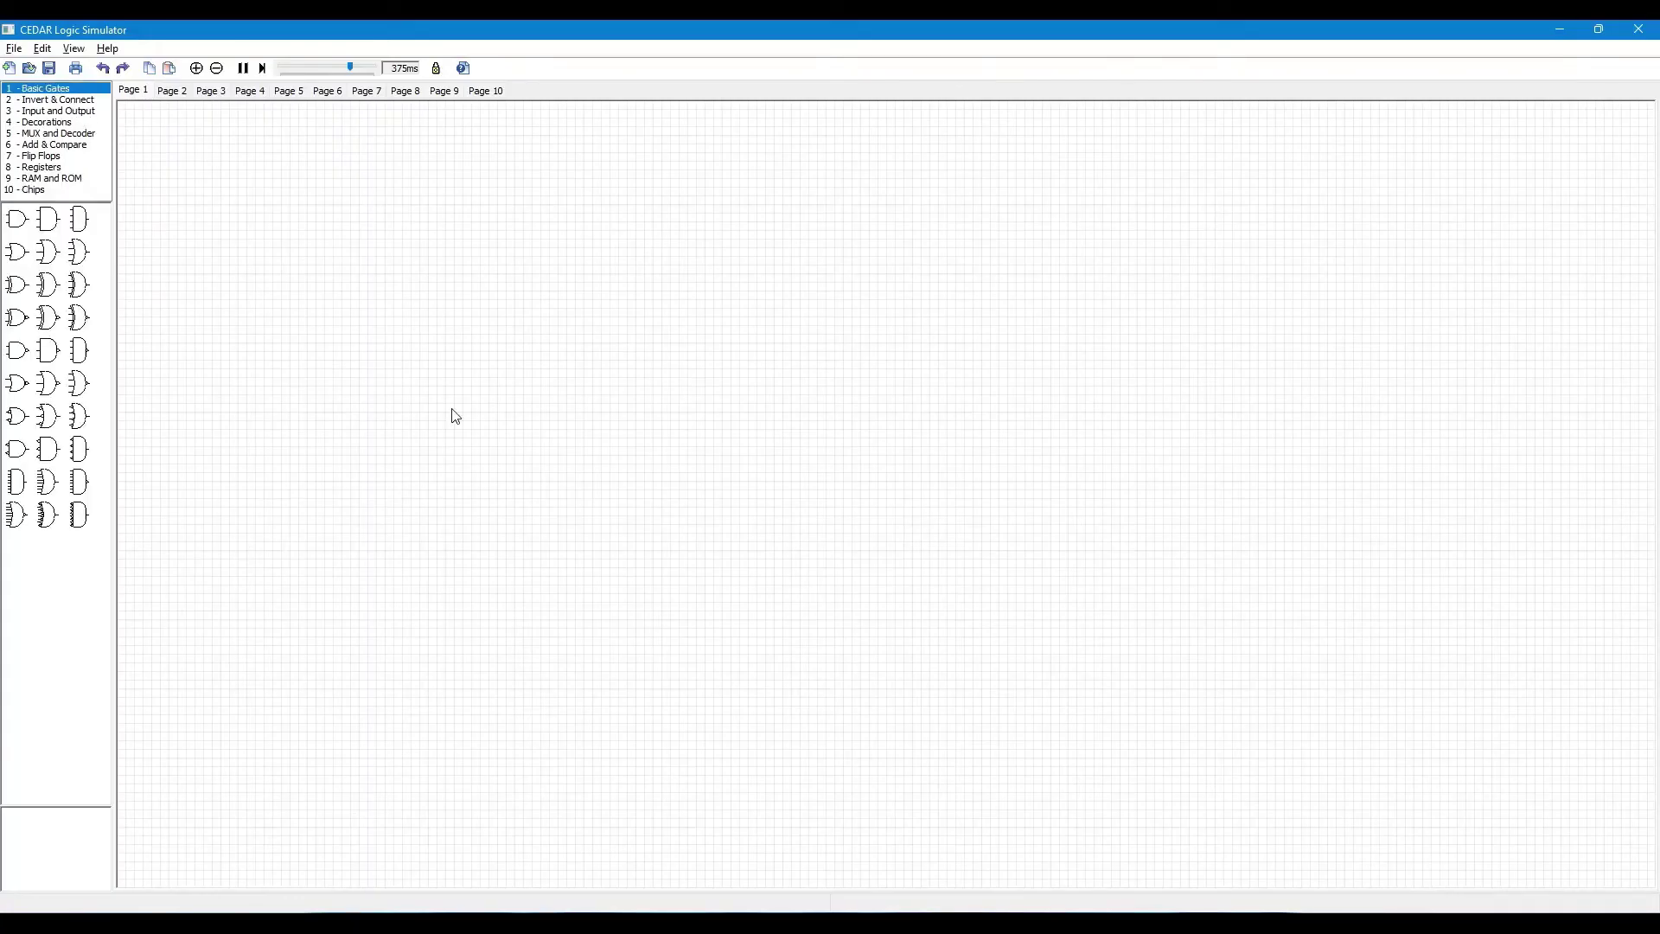
- Place an inverter, an on/off toggle switch to its left and an LED to its right
click(75, 100)
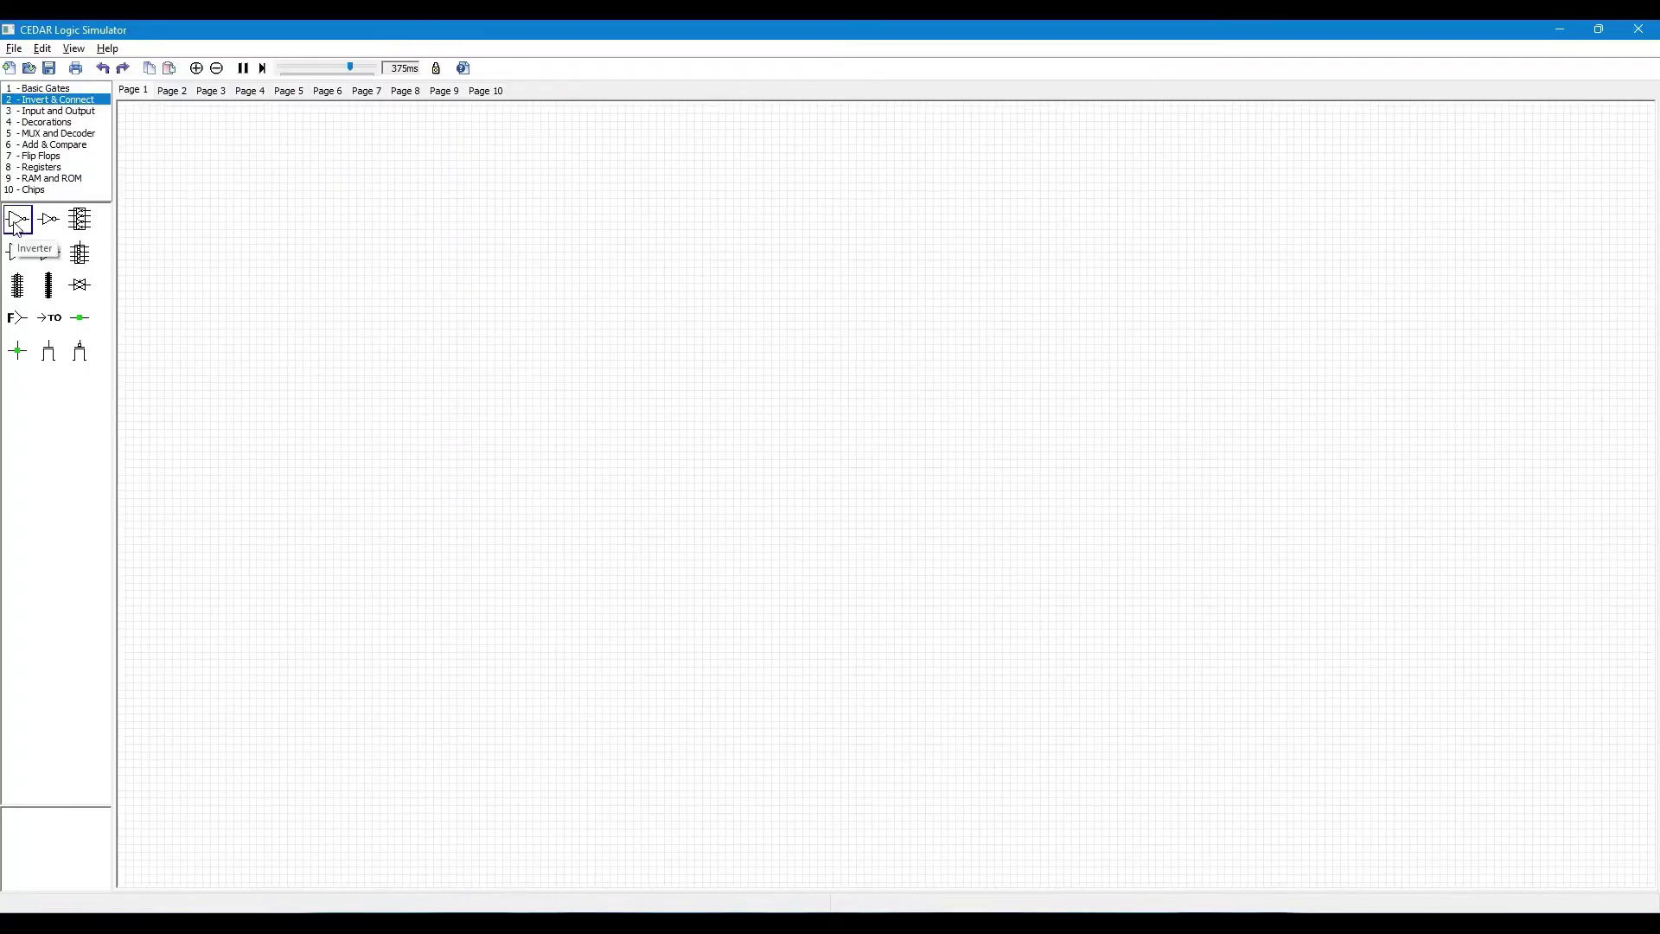
drag(14, 227, 367, 225)
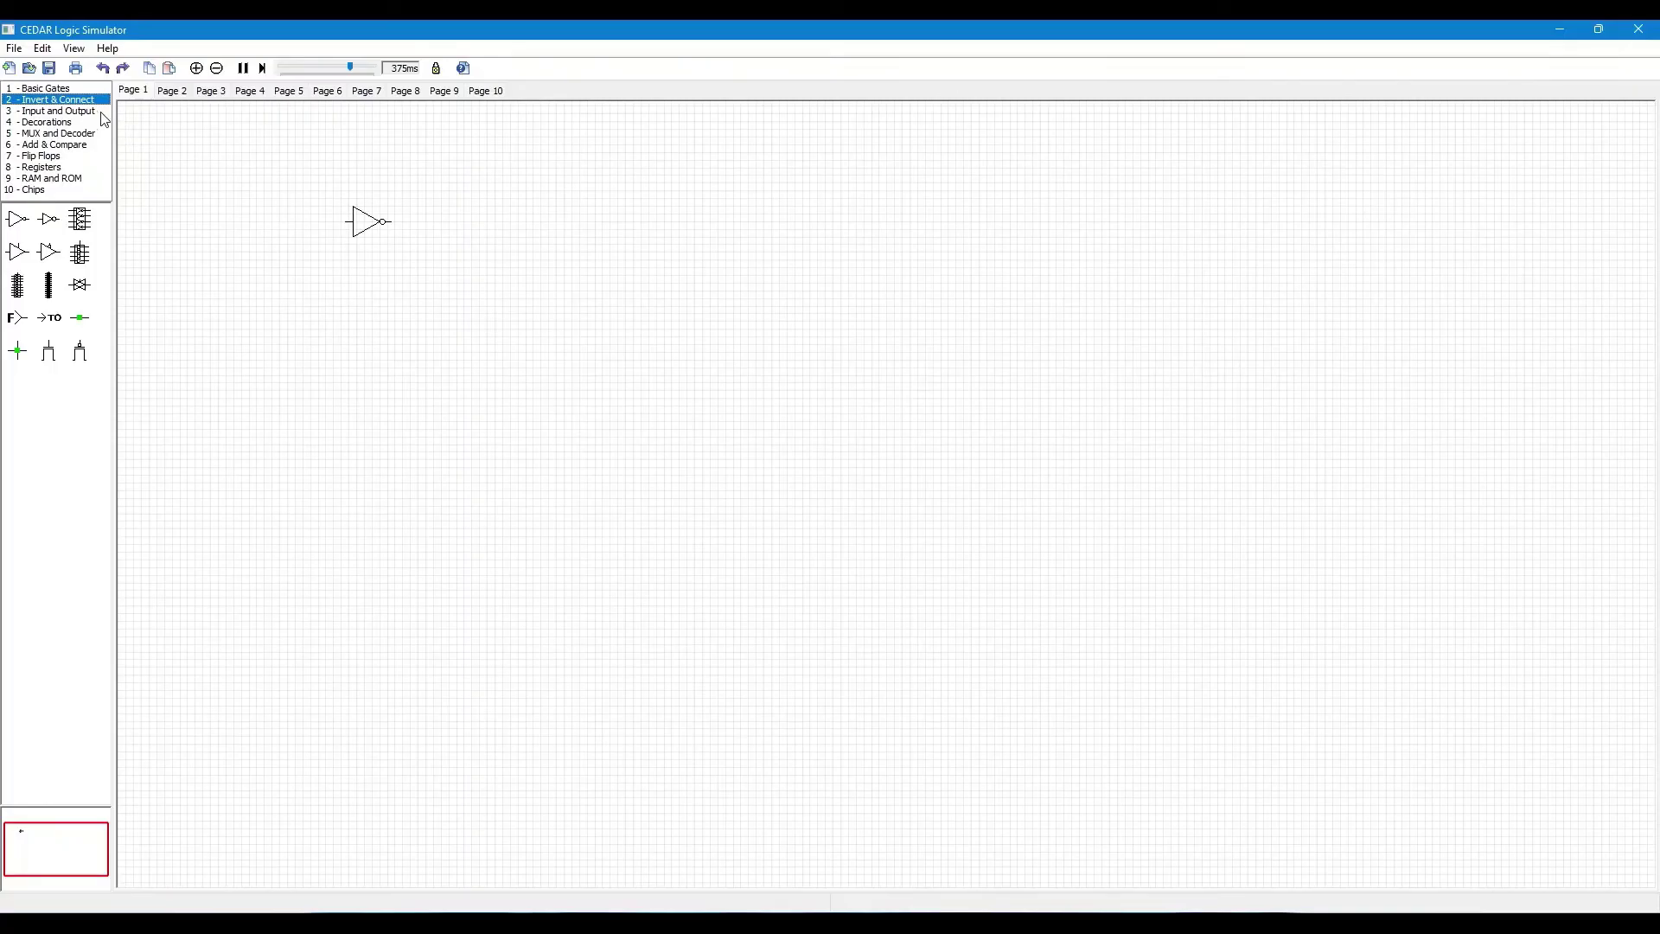
click(55, 111)
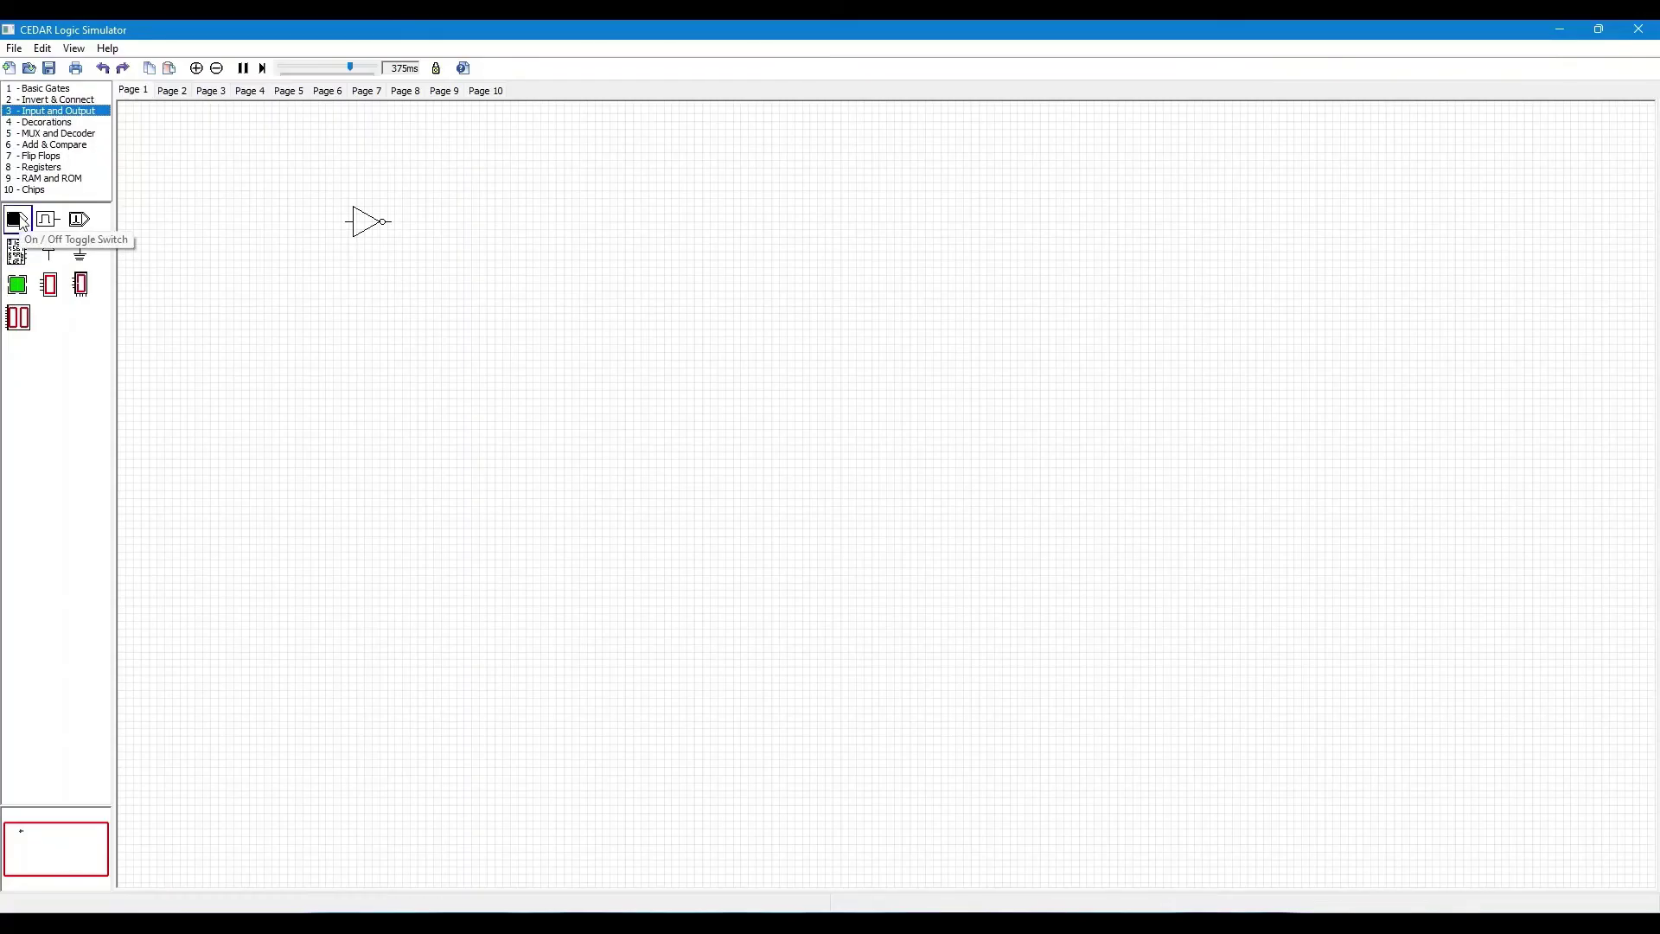
drag(22, 223, 263, 227)
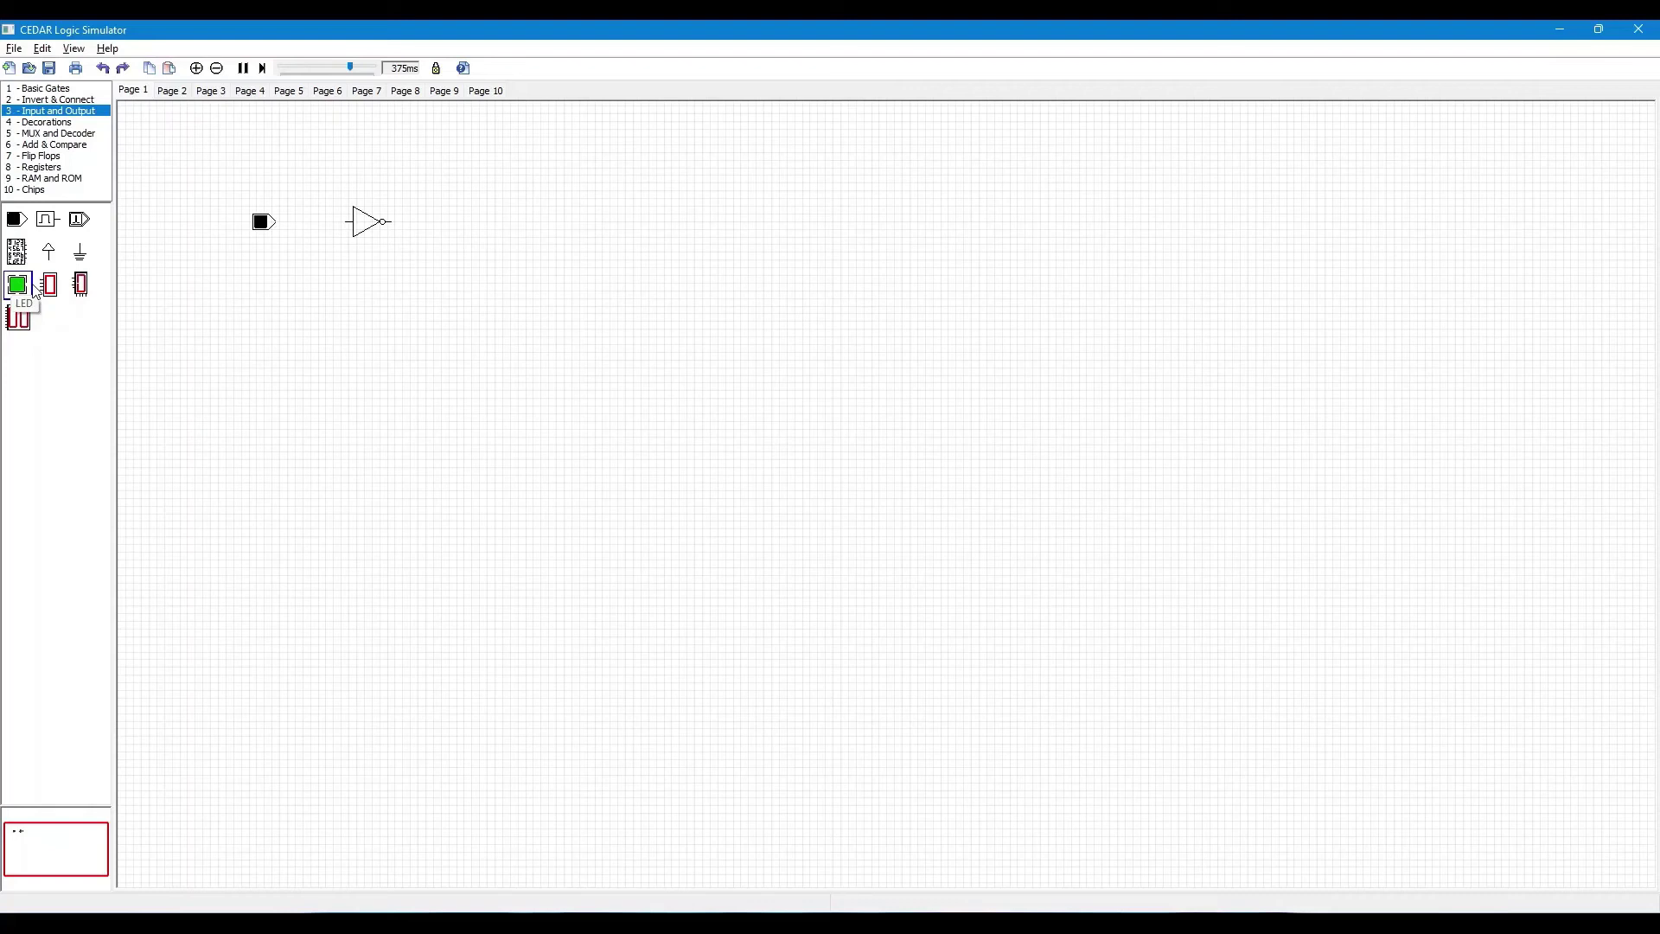
drag(17, 285, 461, 223)
- Zoom in twice and re-center the view on the switch, inverter and LED
click(196, 69)
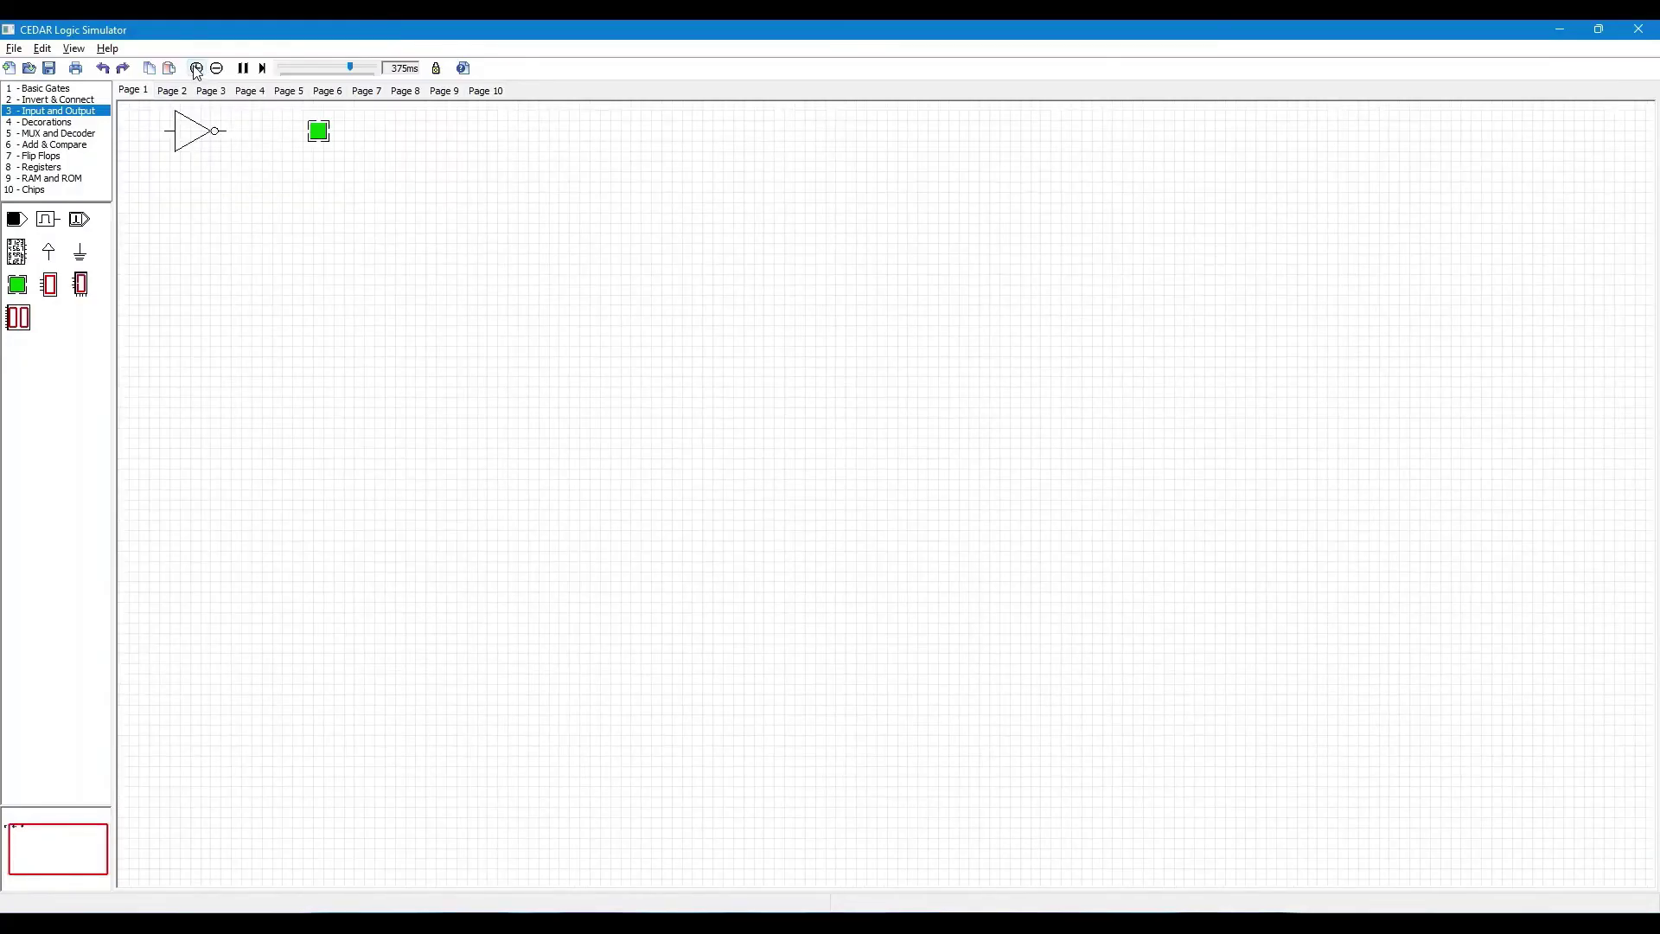
click(197, 69)
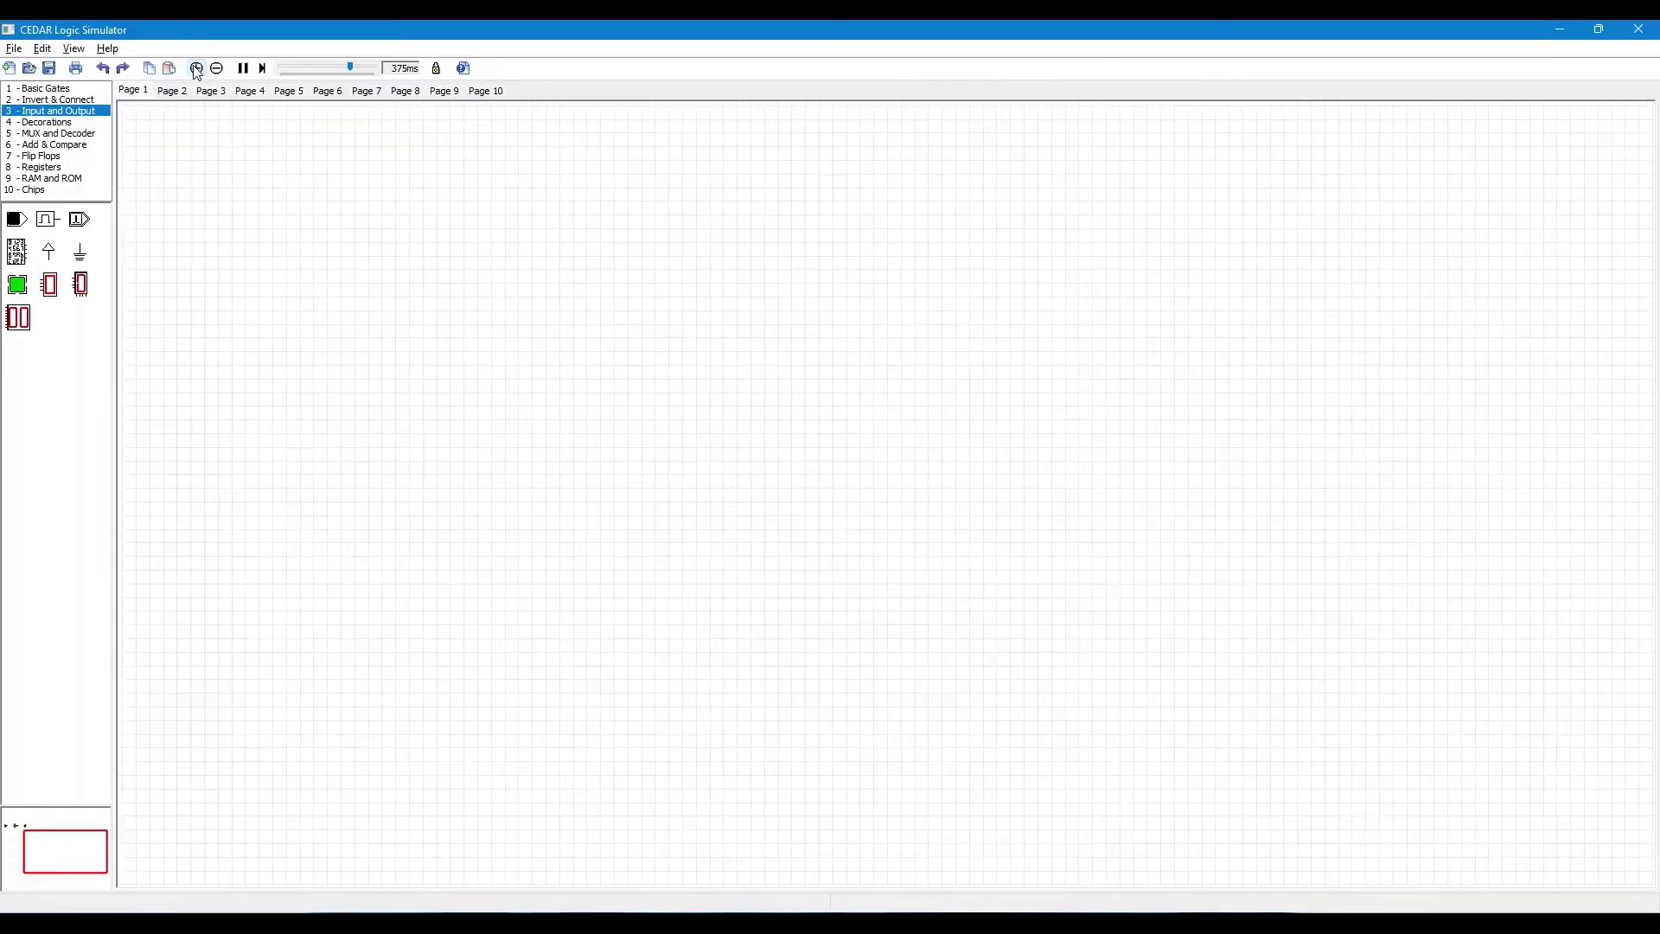
click(49, 852)
drag(54, 856, 48, 849)
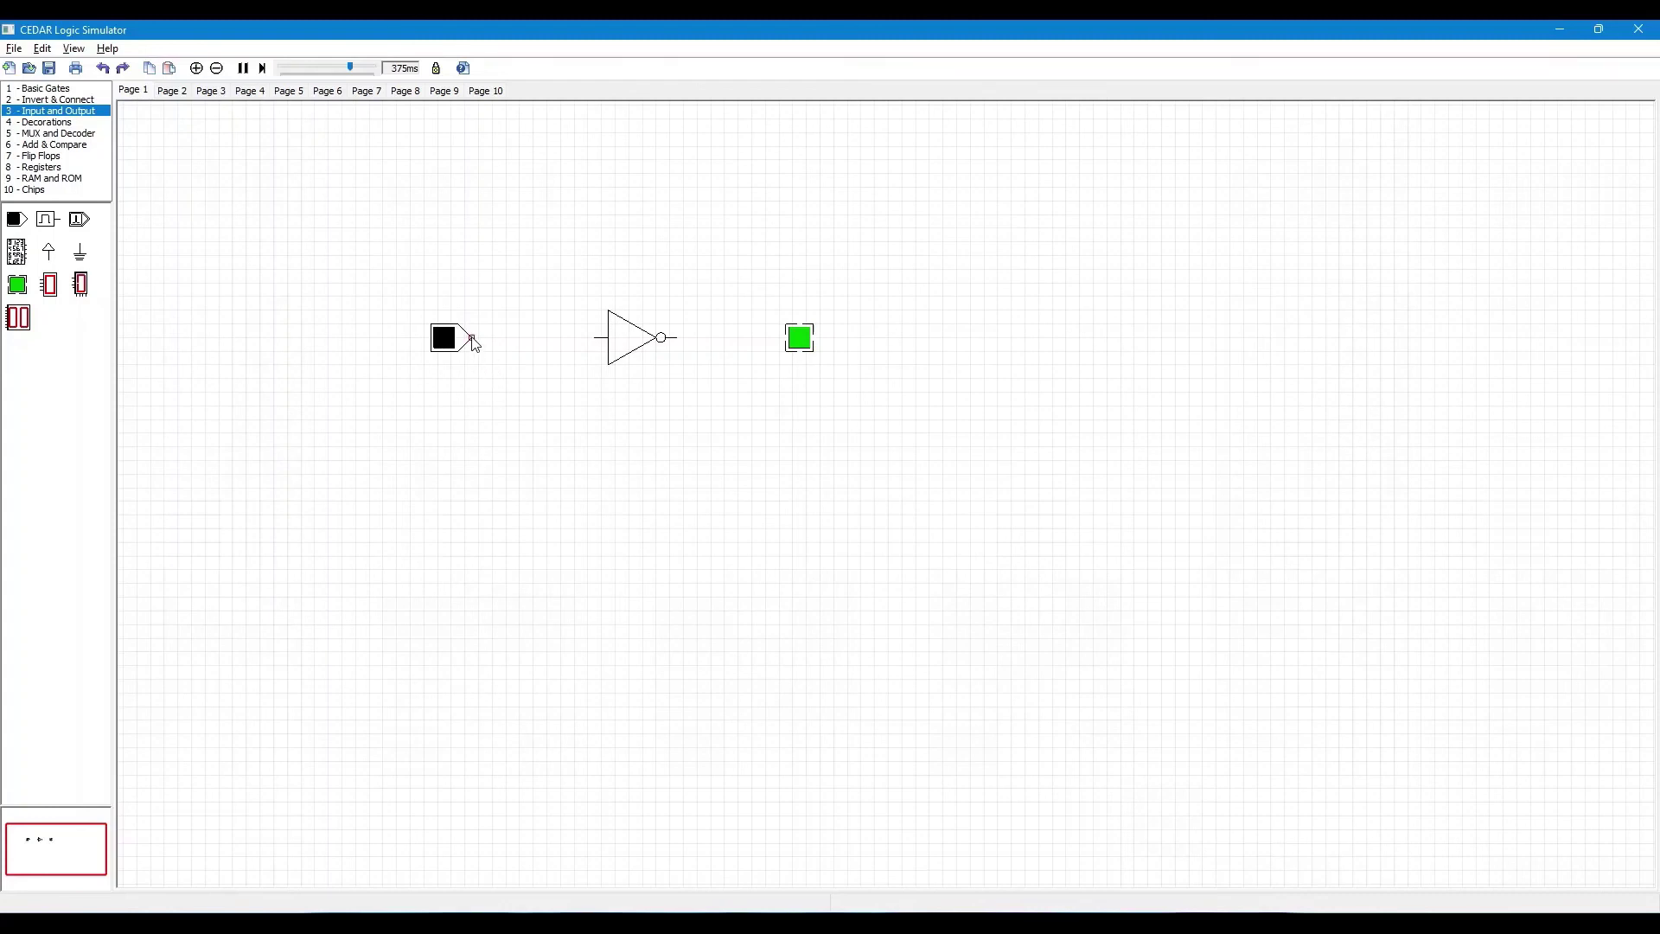
- Wire the switch to the inverter, toggle it at 1ms speed, then delete the switch
drag(473, 340, 596, 341)
click(443, 338)
click(450, 342)
click(449, 343)
click(447, 343)
key(Delete)
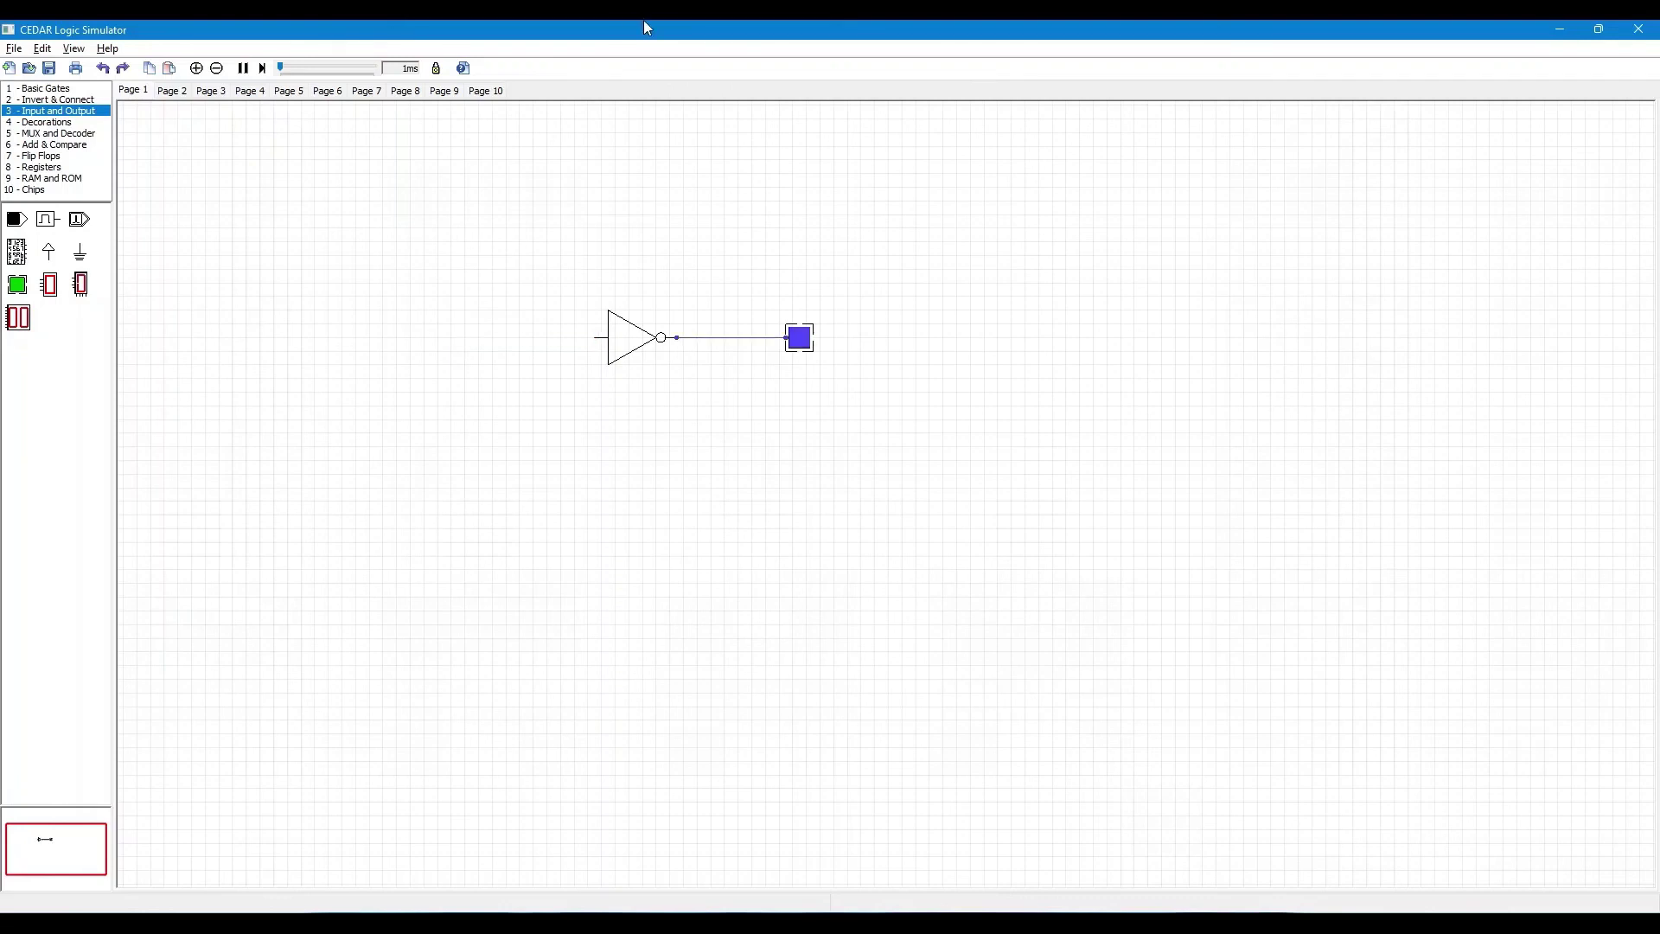